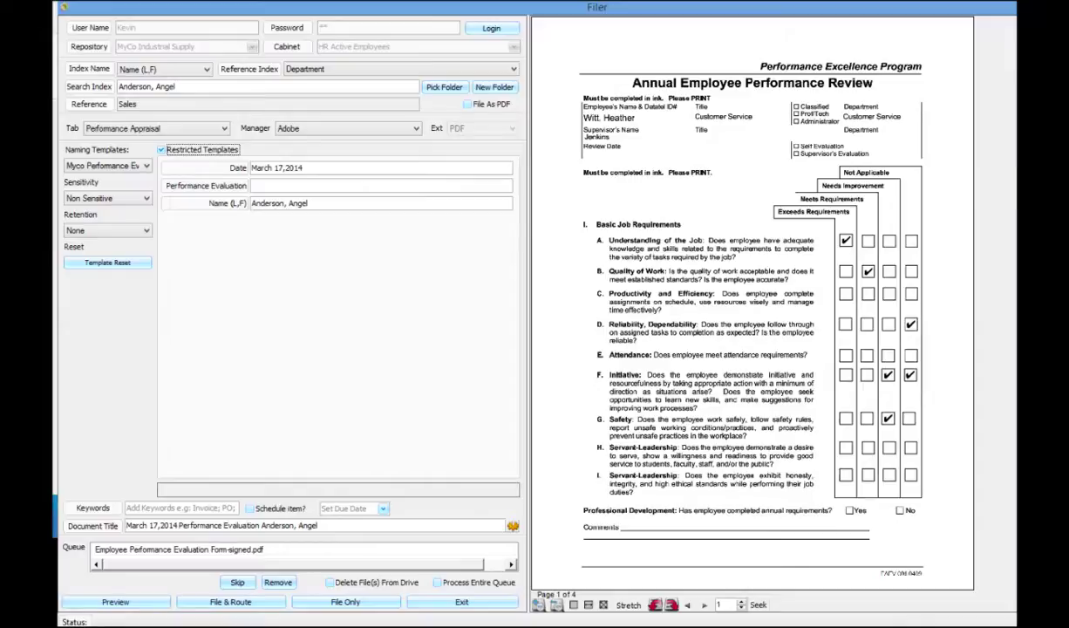
key(Tab)
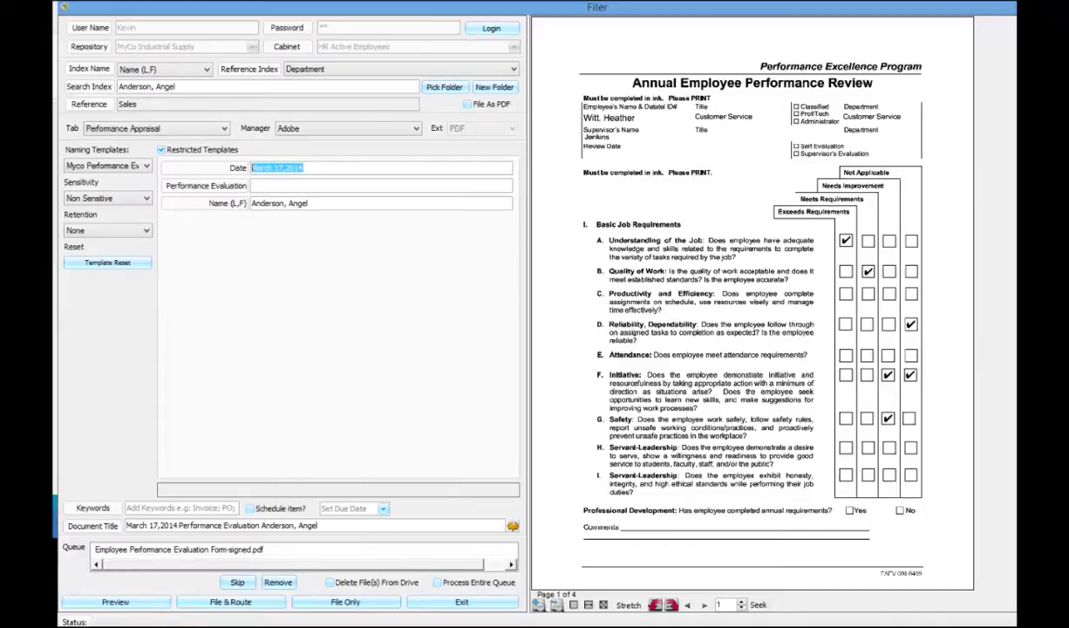
key(Tab)
key(Tab)
key(Tab)
key(Tab)
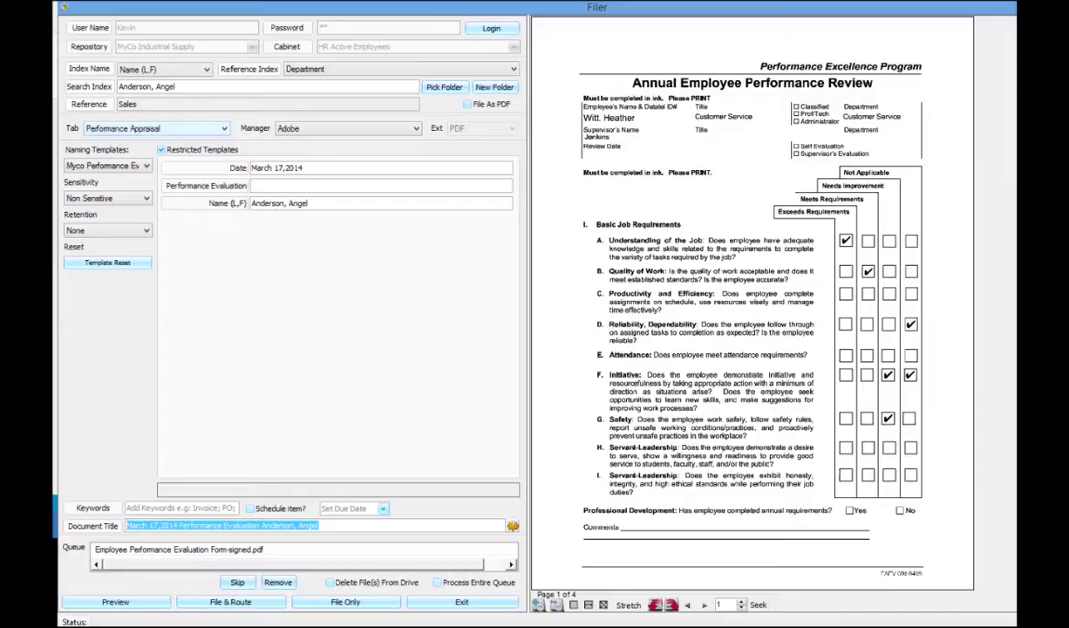
Queue CalOil Invoice.TIF under Invoices with the invoice naming template, titled '2014-03-17_ CalOil Company_'.
click(157, 128)
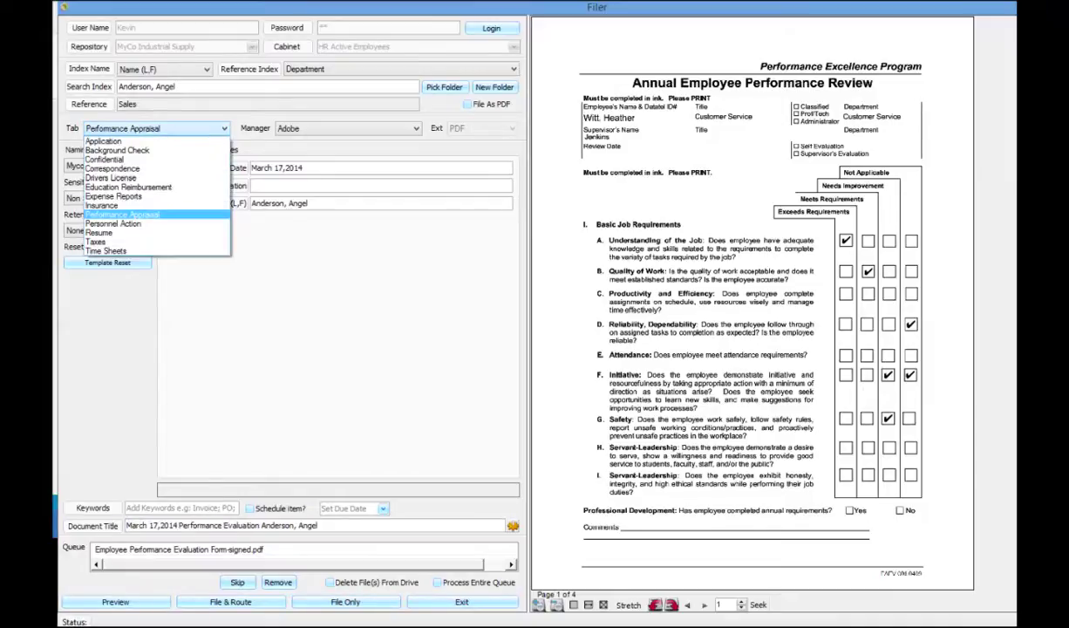
key(Return)
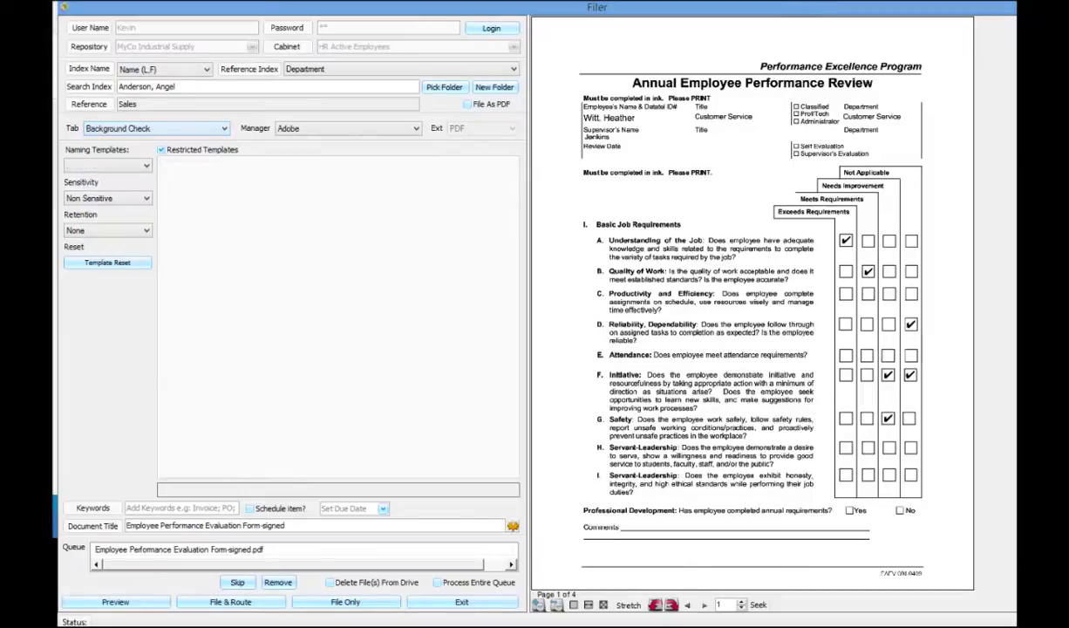
key(alt+Down)
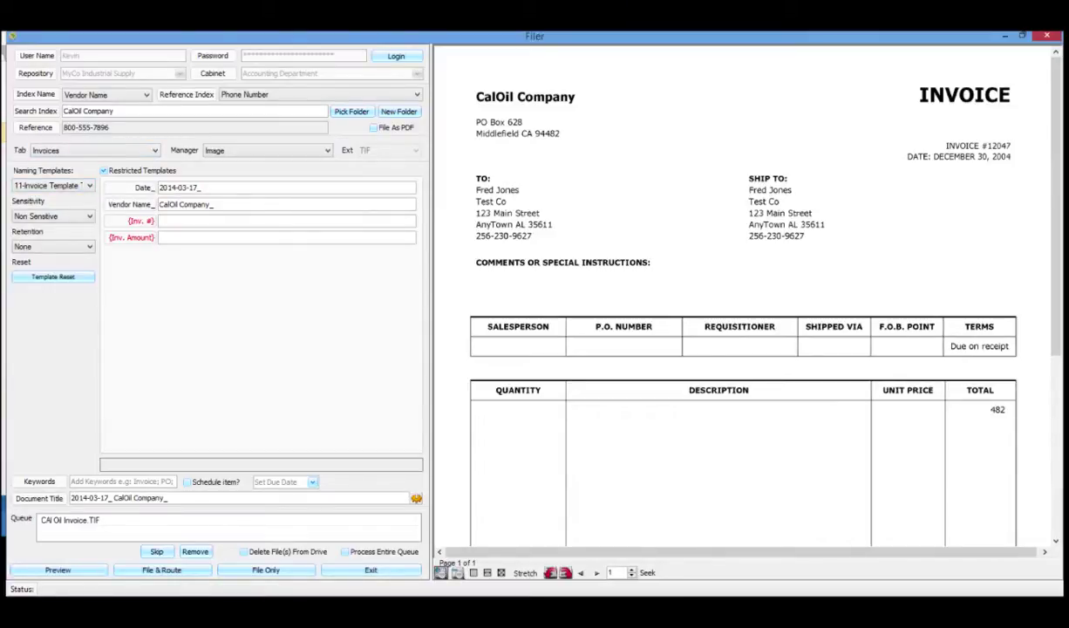
Try filing the invoice with Inv. # and amount blank, raising the 'Required fields missing' warning.
click(160, 220)
key(Return)
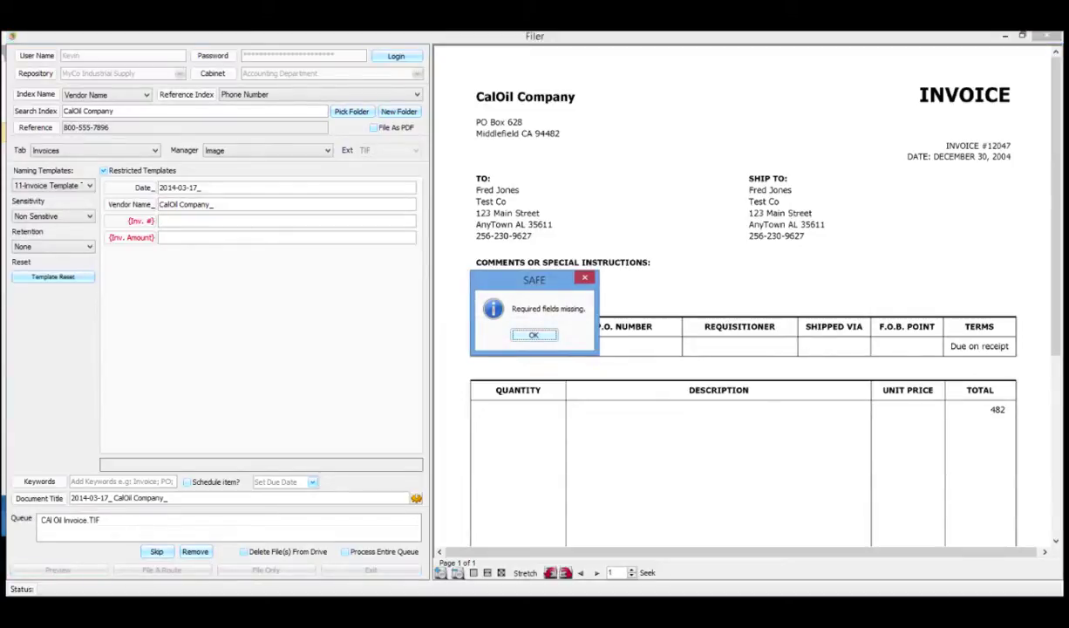
Accept the 'Required fields missing' warning with OK to return to the CalOil invoice form.
key(Return)
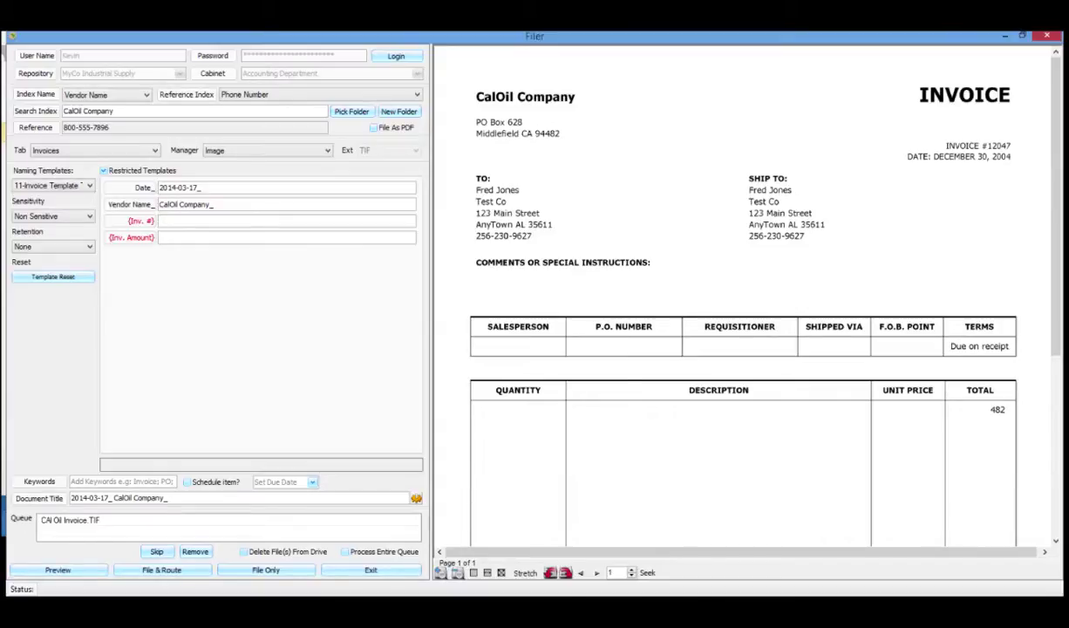
Fill Inv. # with 12047, check it in the generated title, and enter 482 as the amount.
text(12047)
drag(190, 498, 83, 498)
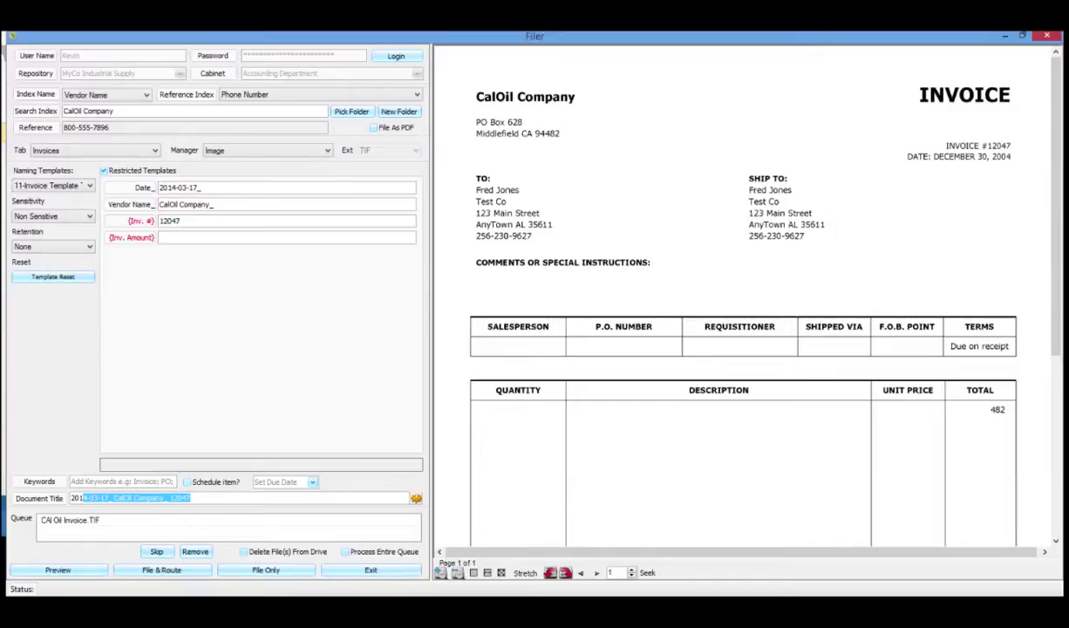
click(159, 237)
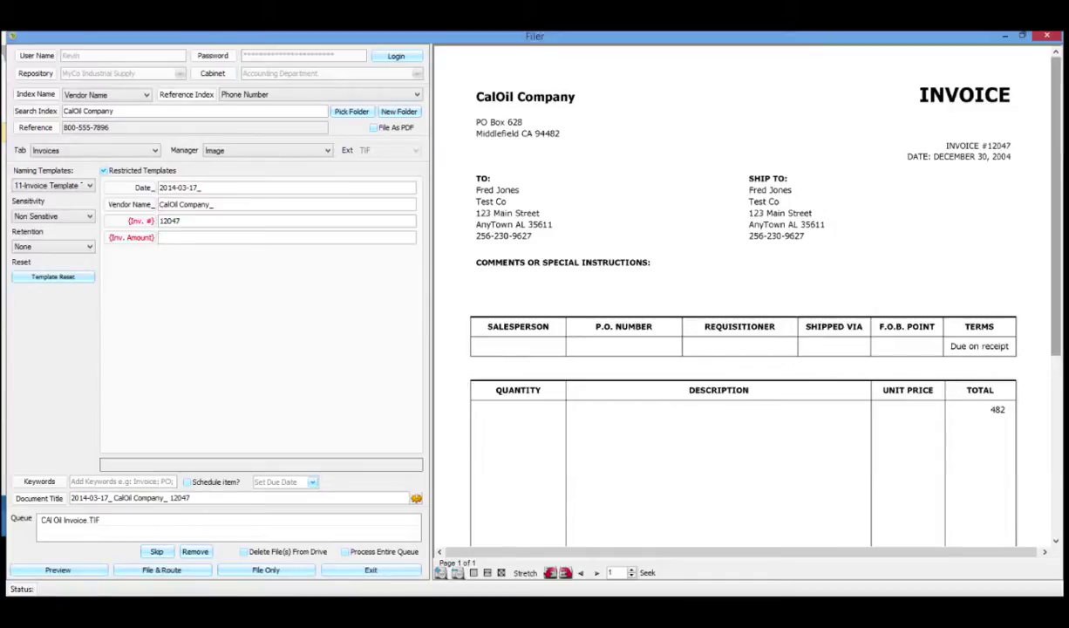
scroll(743, 296, down, 3)
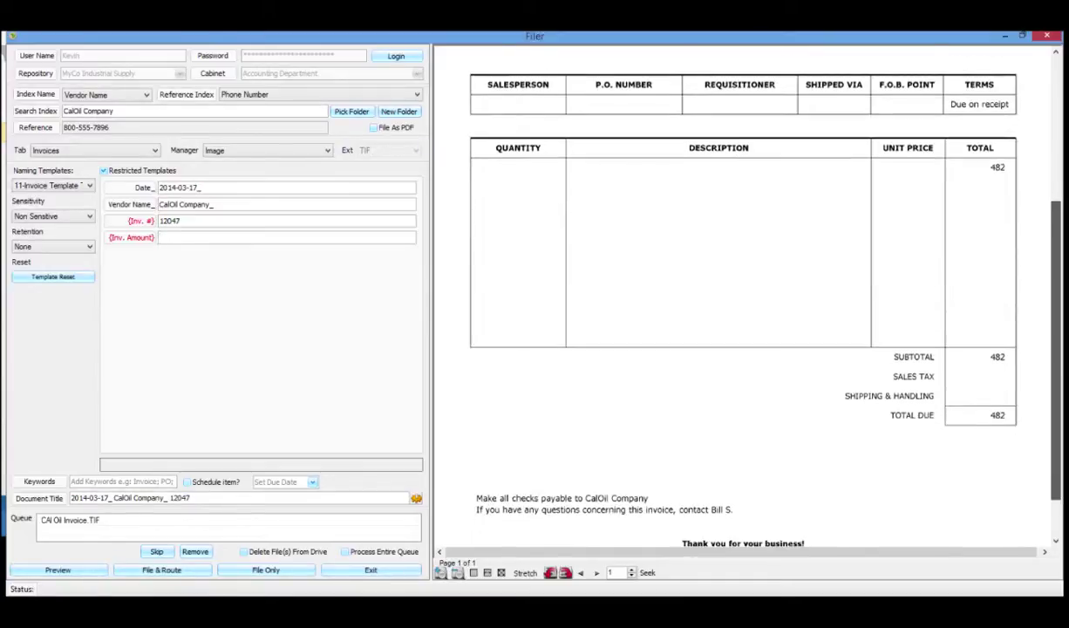
text(482)
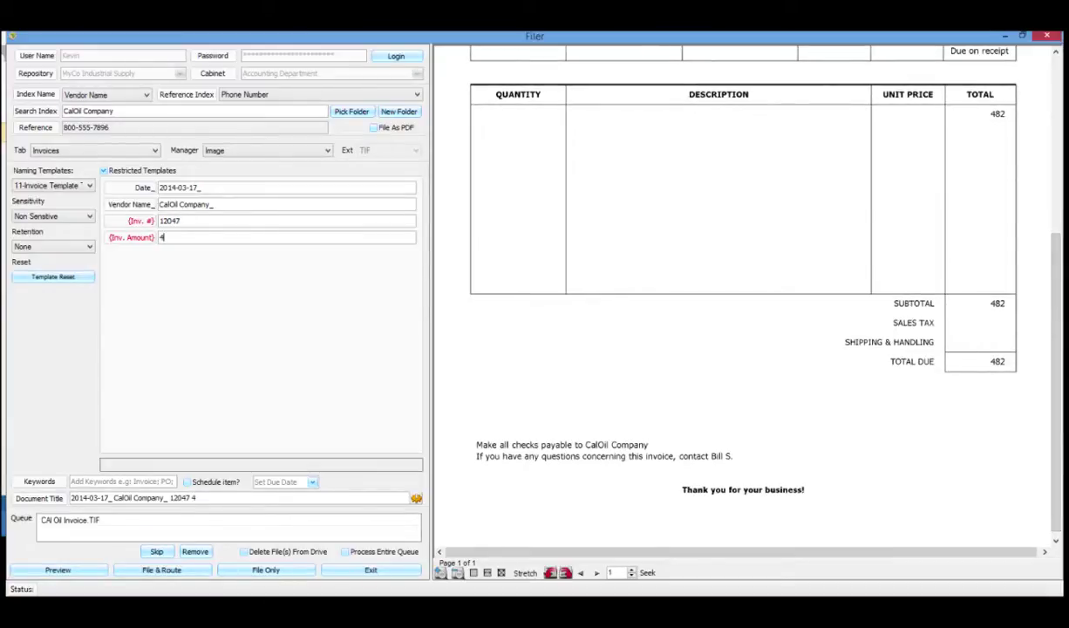
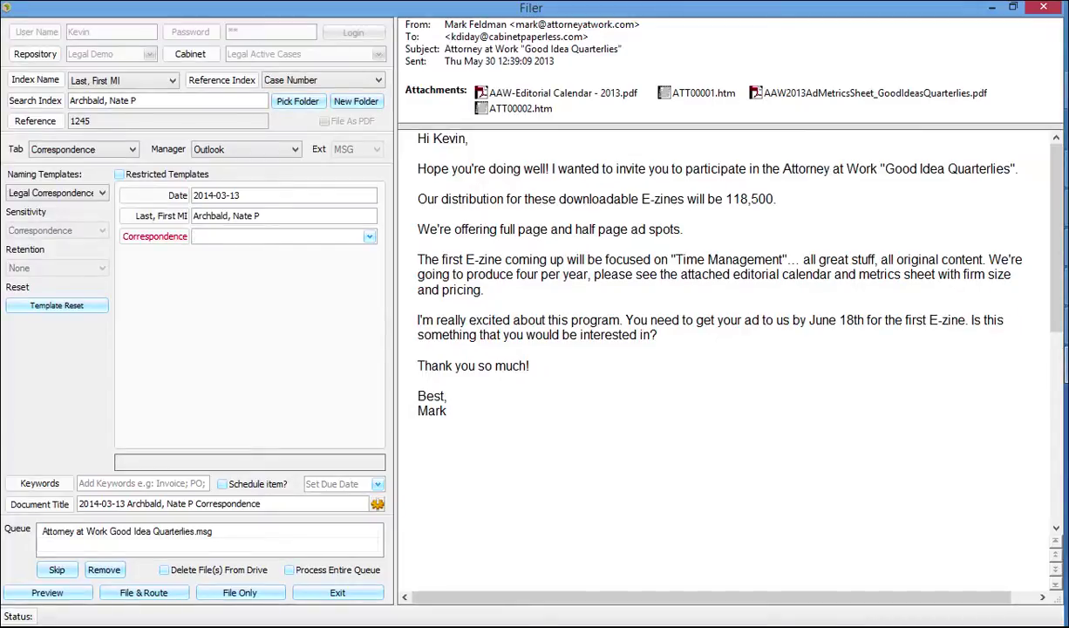
Set the correspondence type to 'with client' and file the Good Idea Quarterlies email.
key(alt+Down)
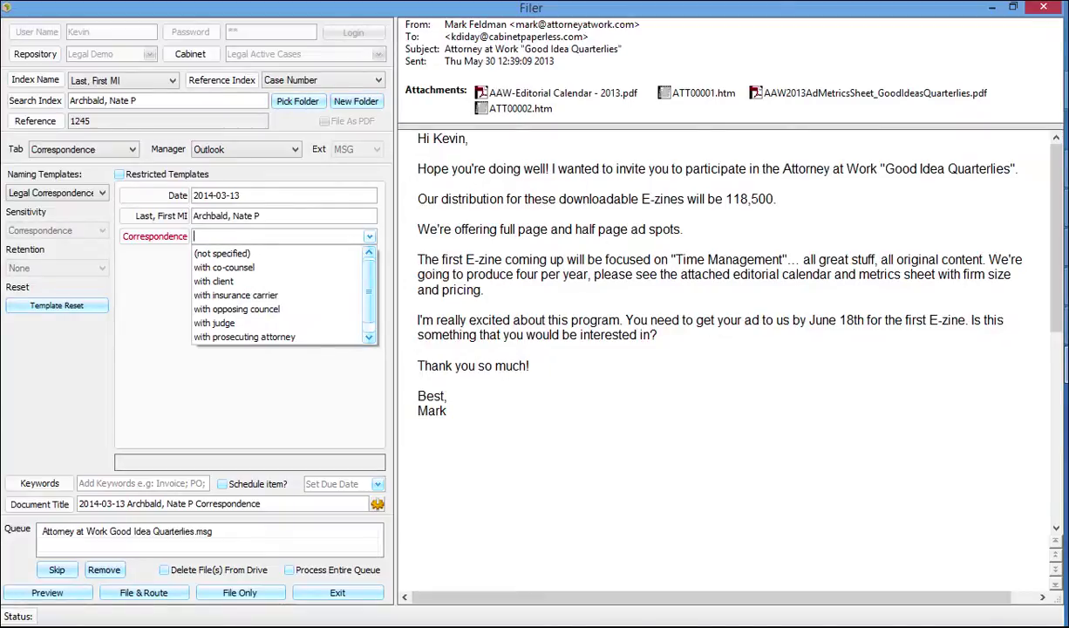
key(Down)
key(Down)
key(Down)
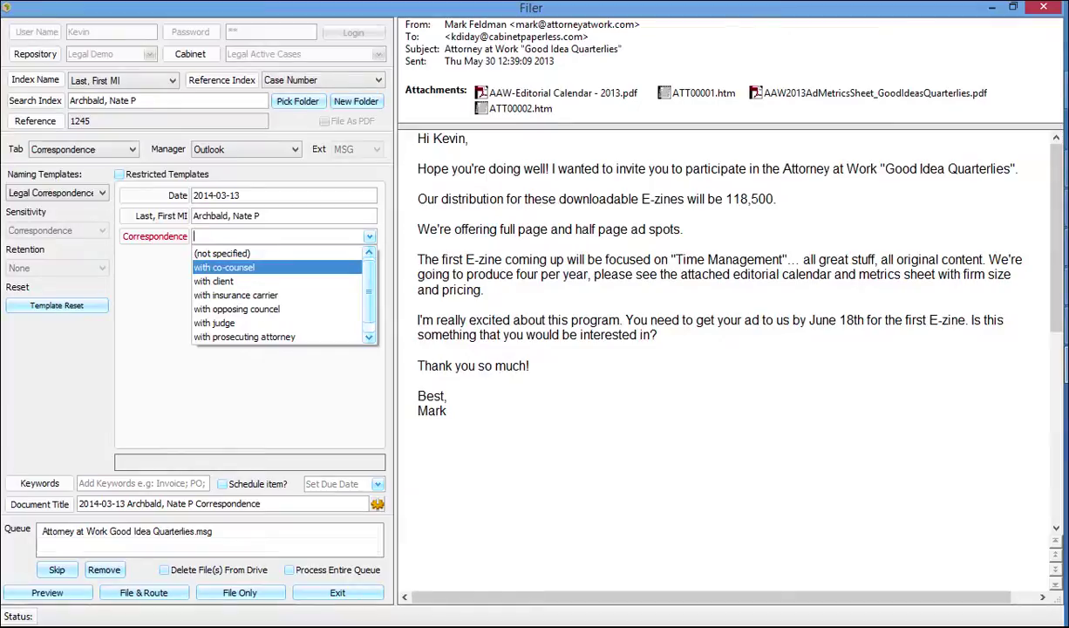
key(Return)
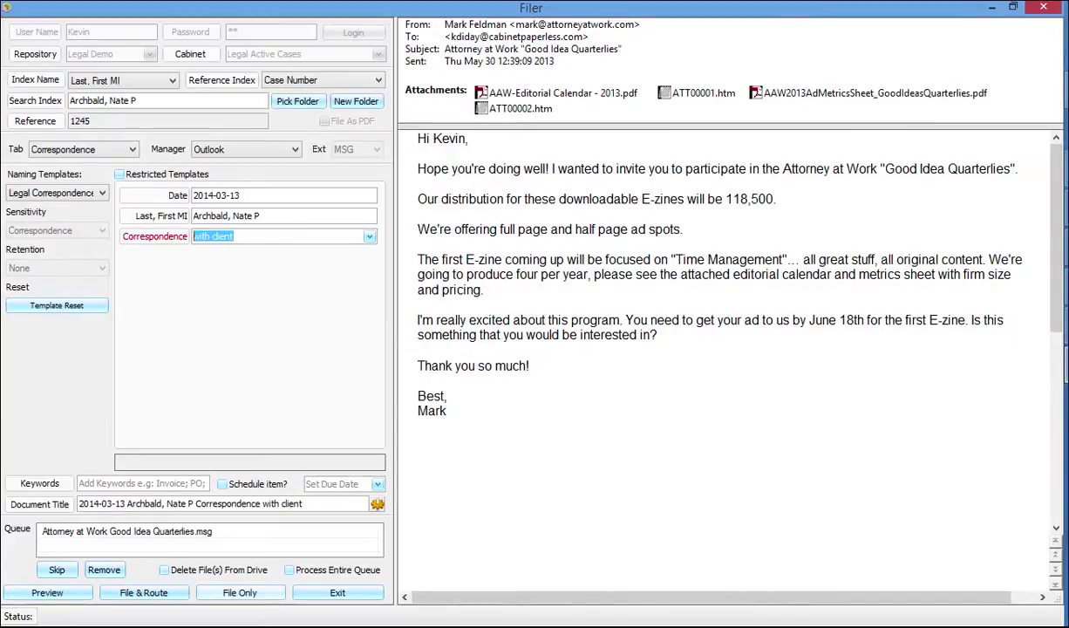
key(Return)
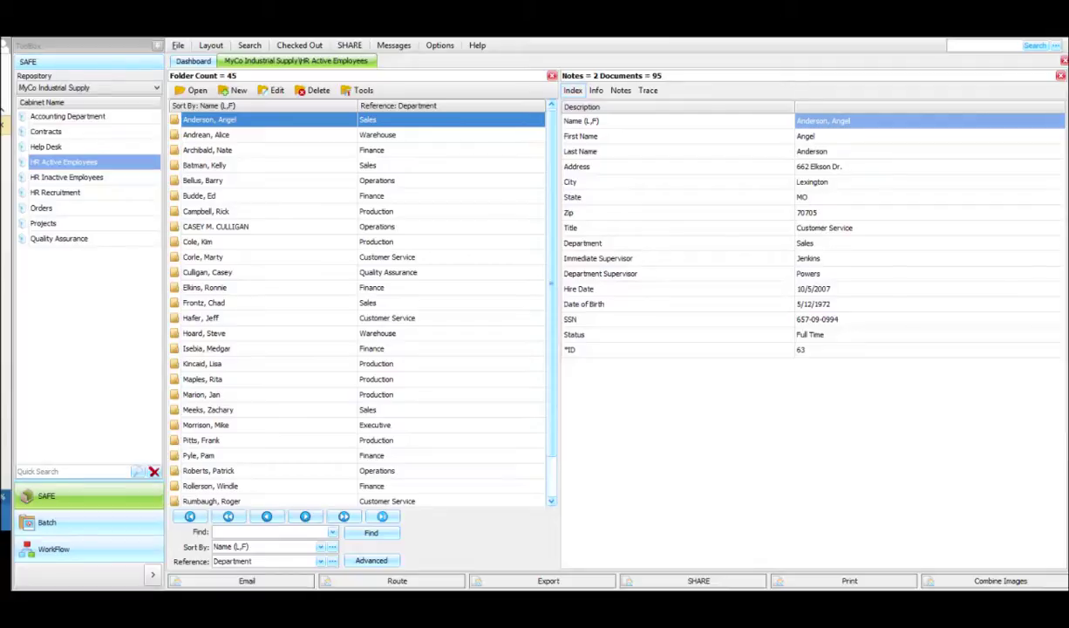
Open the employee's document list and start a new document from the MyCo Time Off Request template.
key(Return)
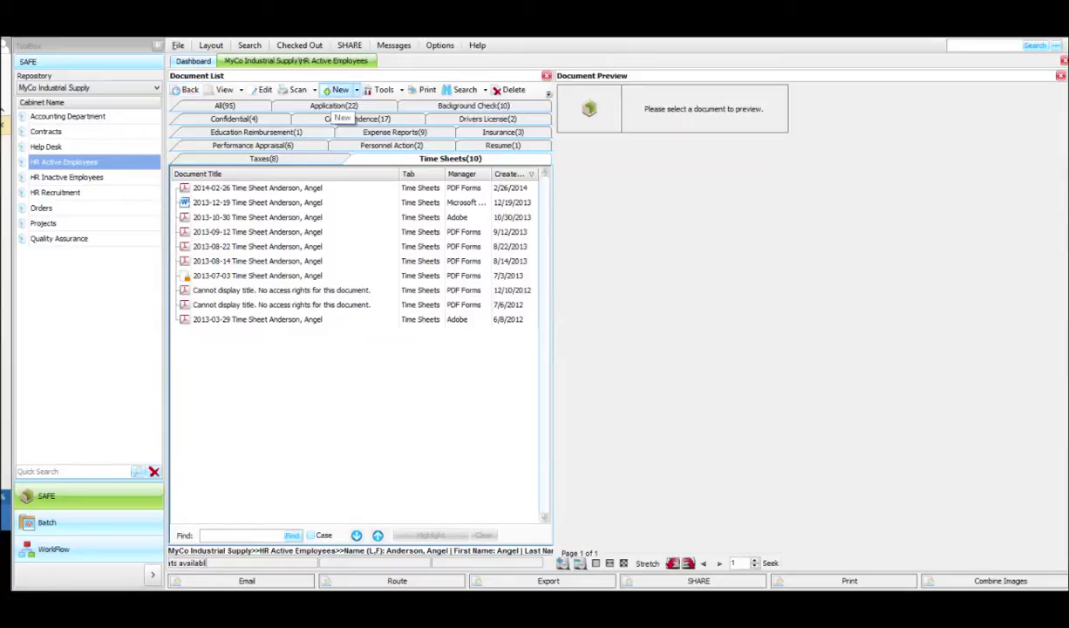
click(336, 90)
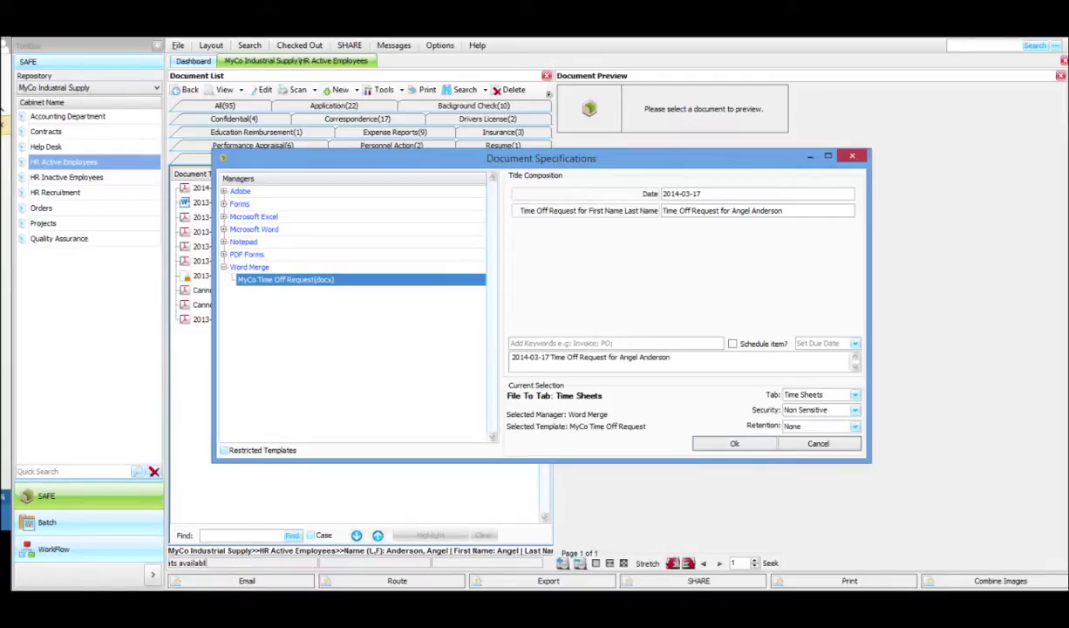
Accept the Document Specifications to create the 2014-03-17 Time Off Request in Time Sheets.
key(Return)
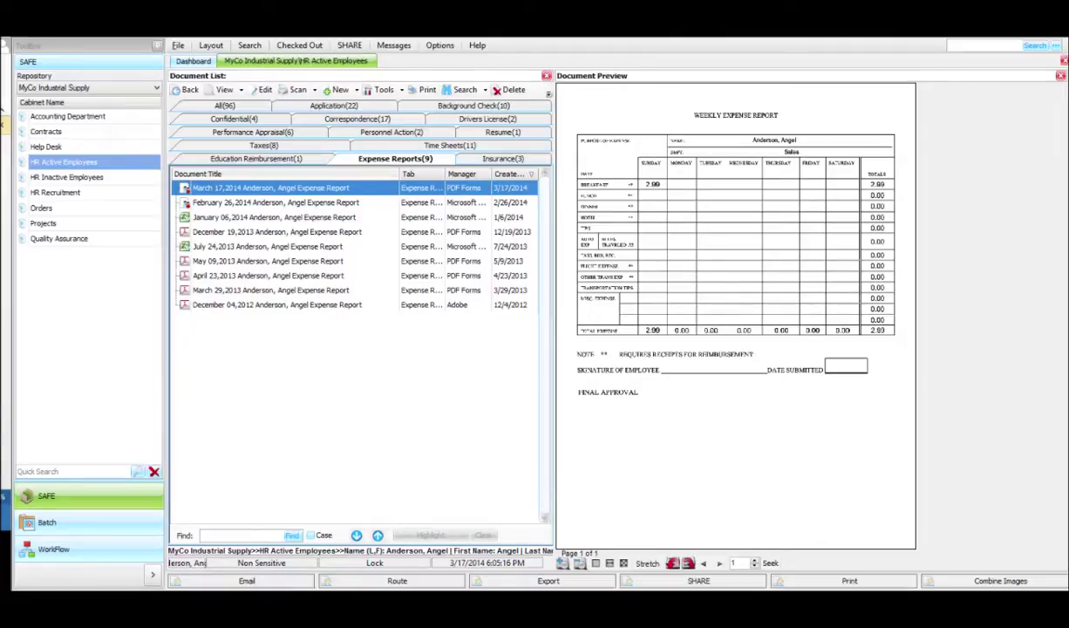
Create a new document from the MyCo Expense Report(pdf) template under PDF Forms.
click(338, 90)
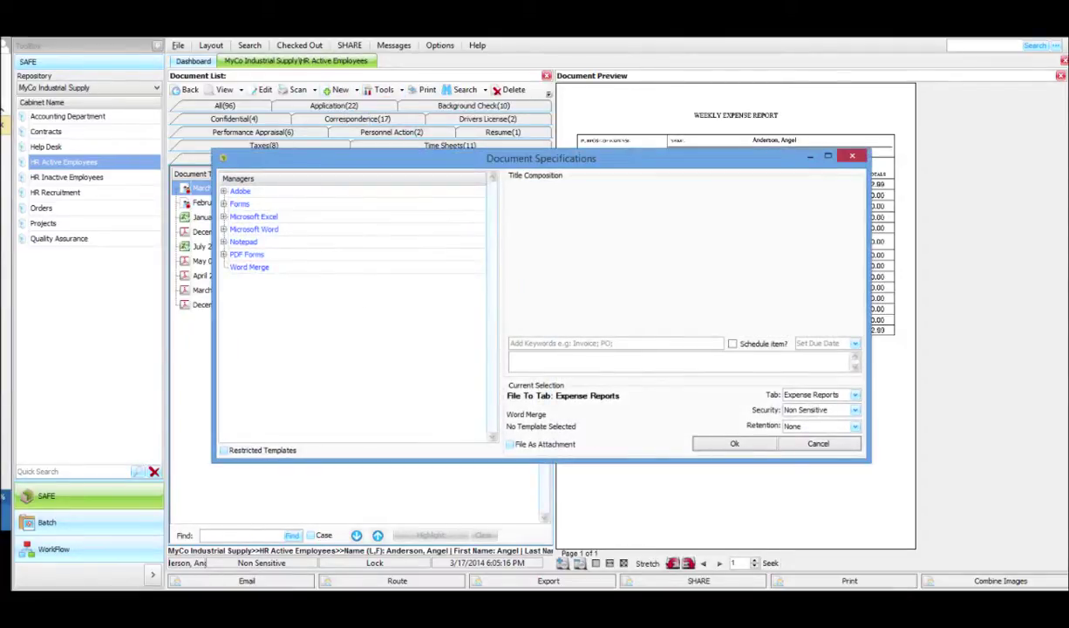
click(224, 254)
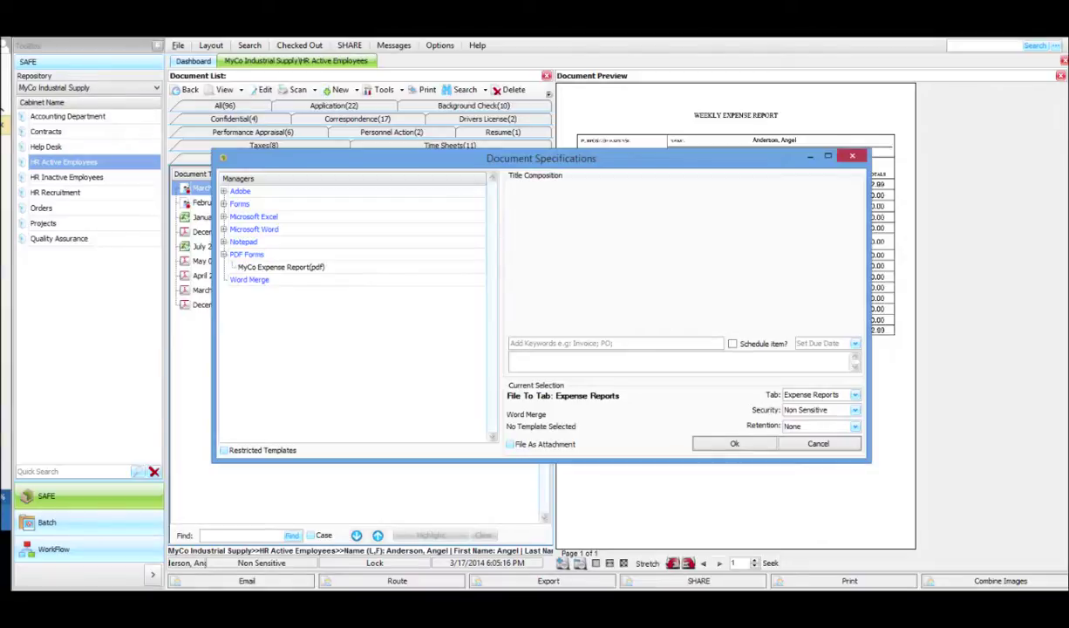
click(281, 267)
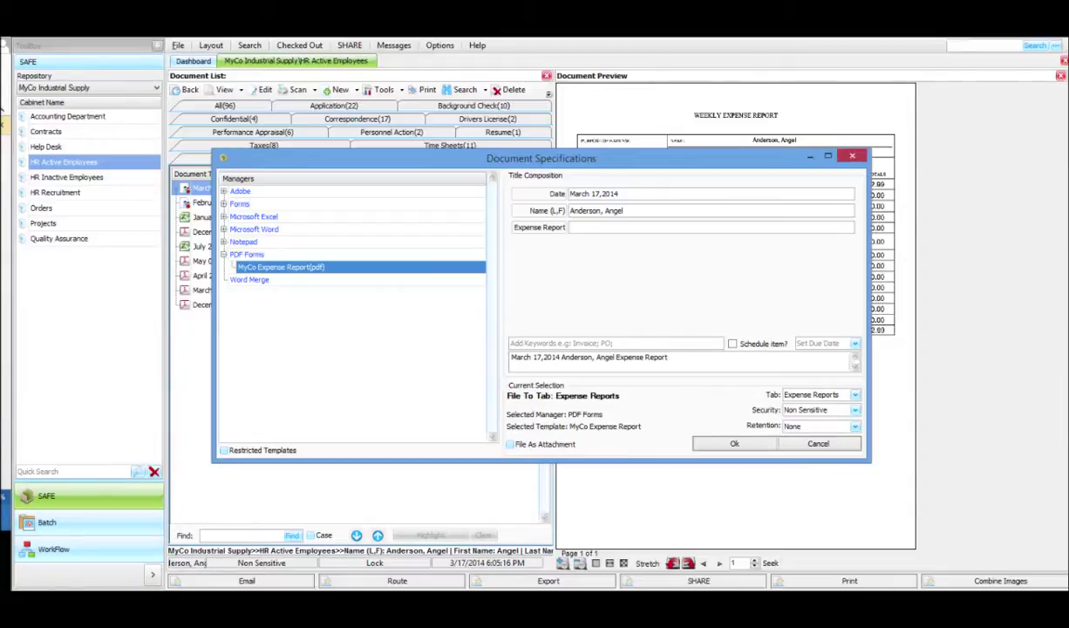
key(Return)
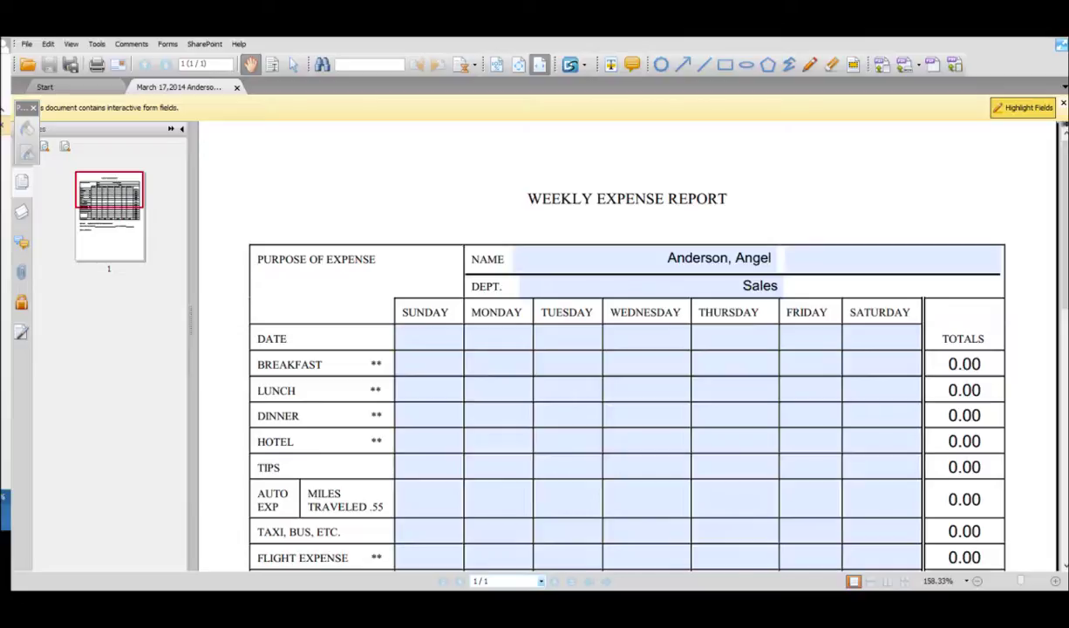
Enter 1/1/2014 as Sunday's date and 2.99 for Sunday breakfast, then save and close the report.
click(429, 337)
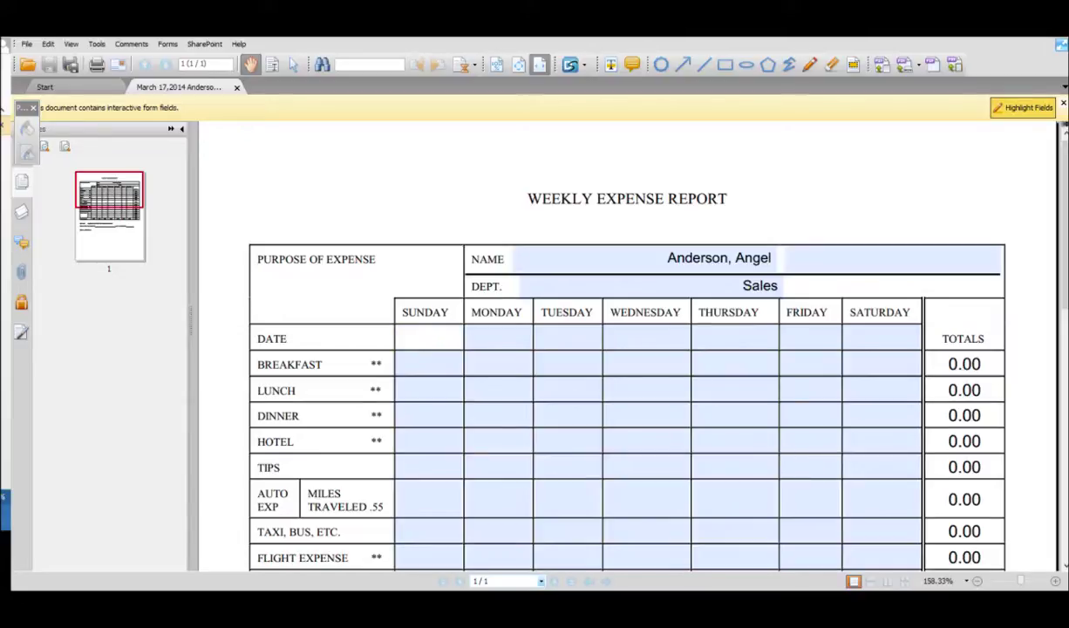
text(1/1)
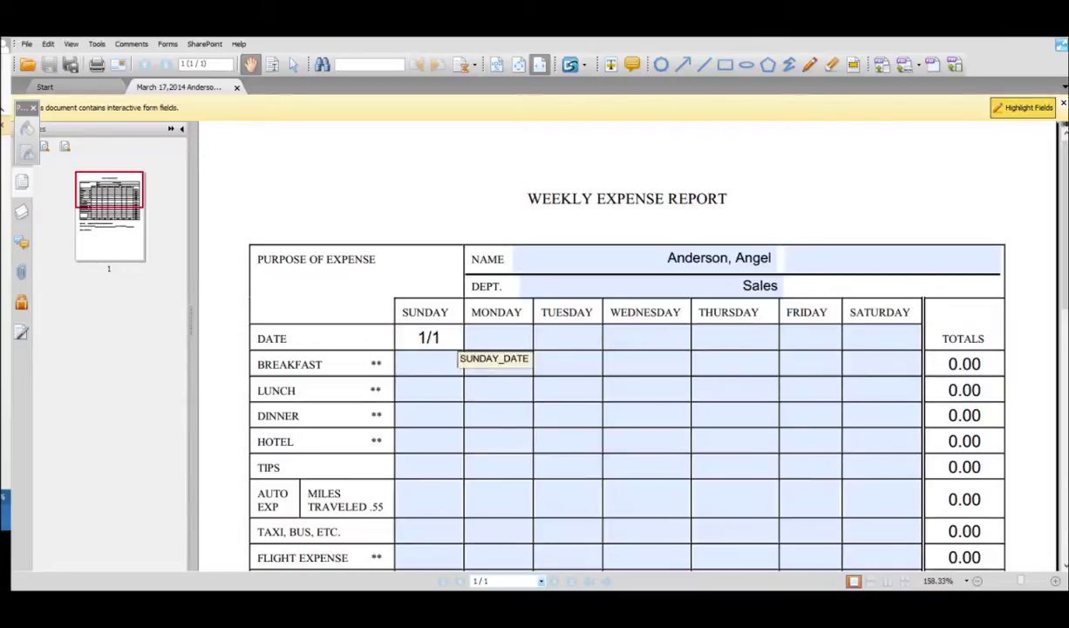
text(/2014)
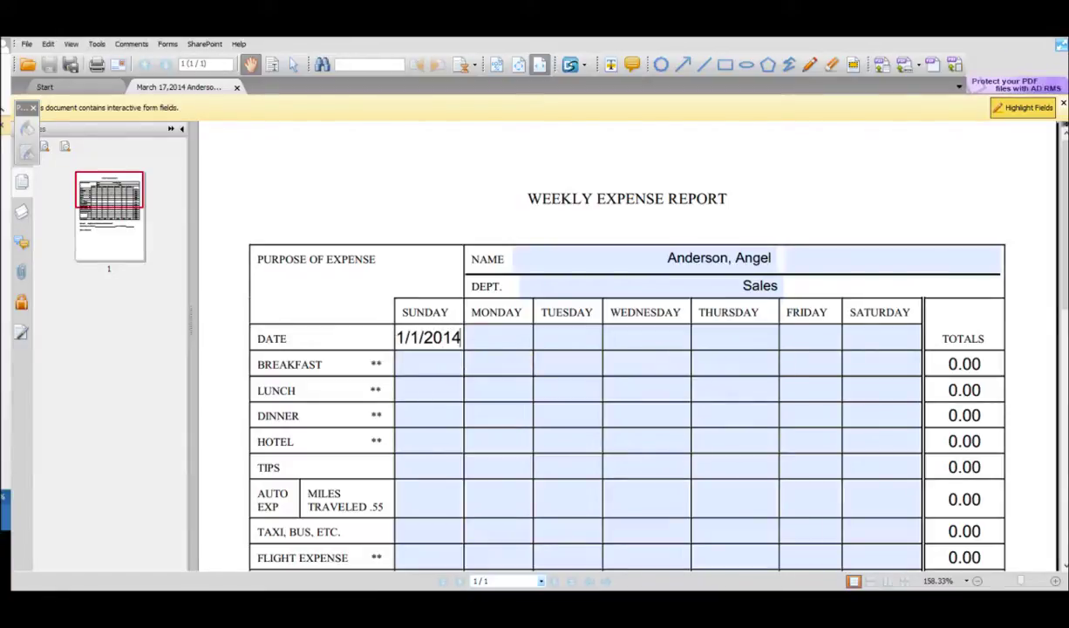
key(Tab)
text(2.99)
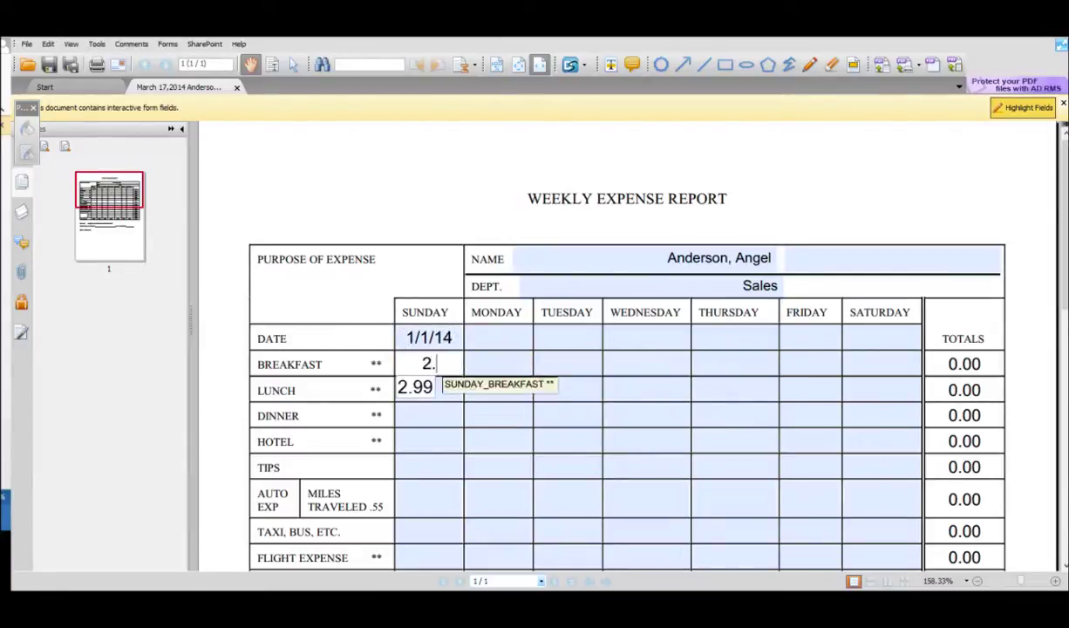
key(Return)
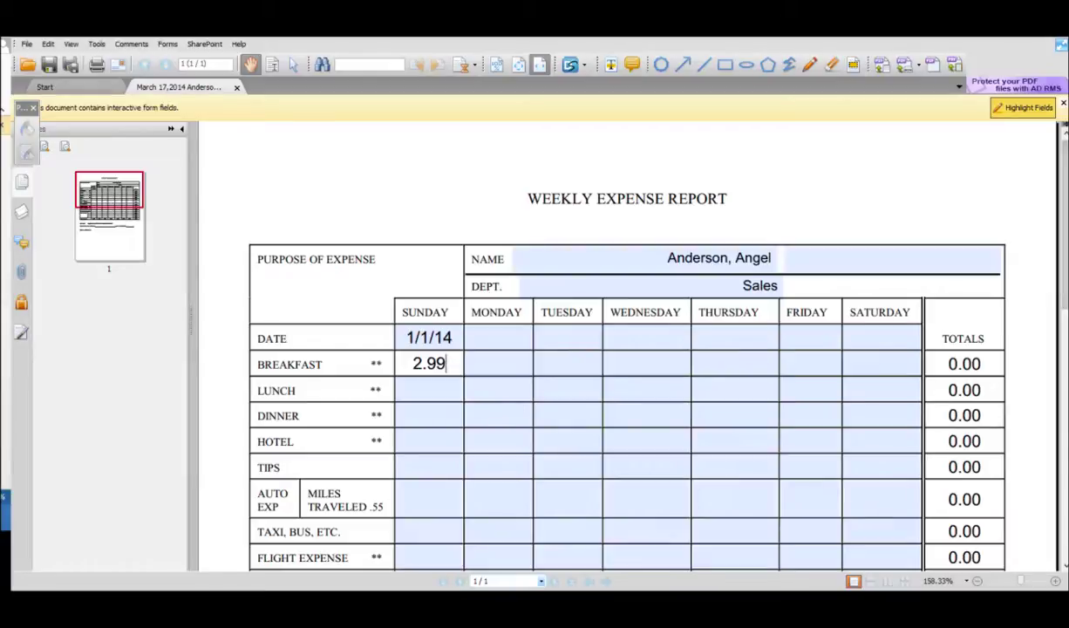
key(ctrl+w)
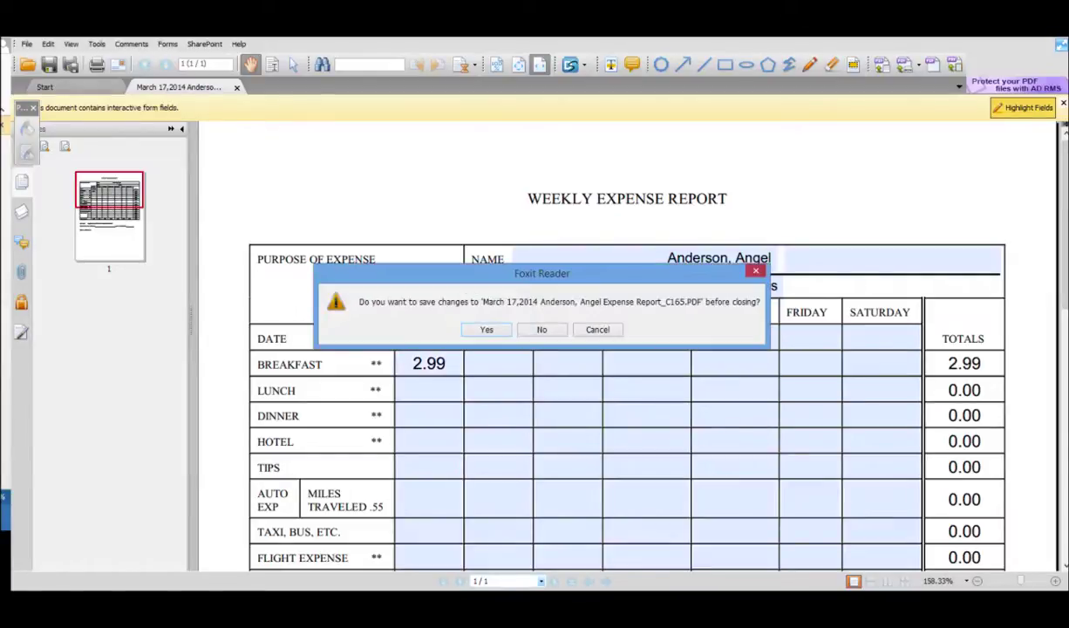
key(Return)
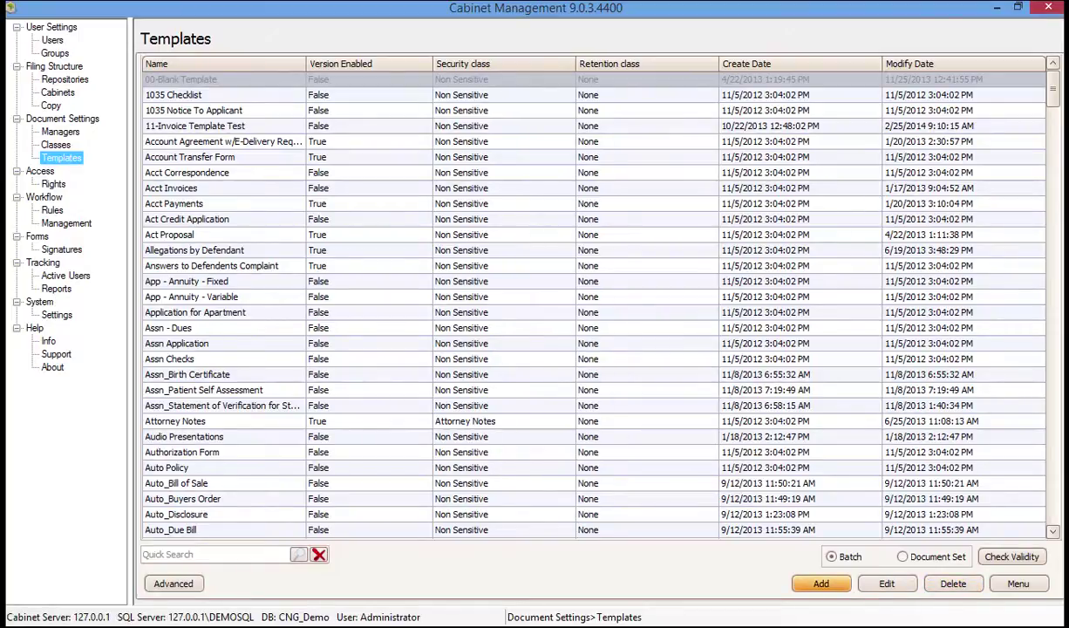
Launch the new template wizard from the Templates list.
click(822, 584)
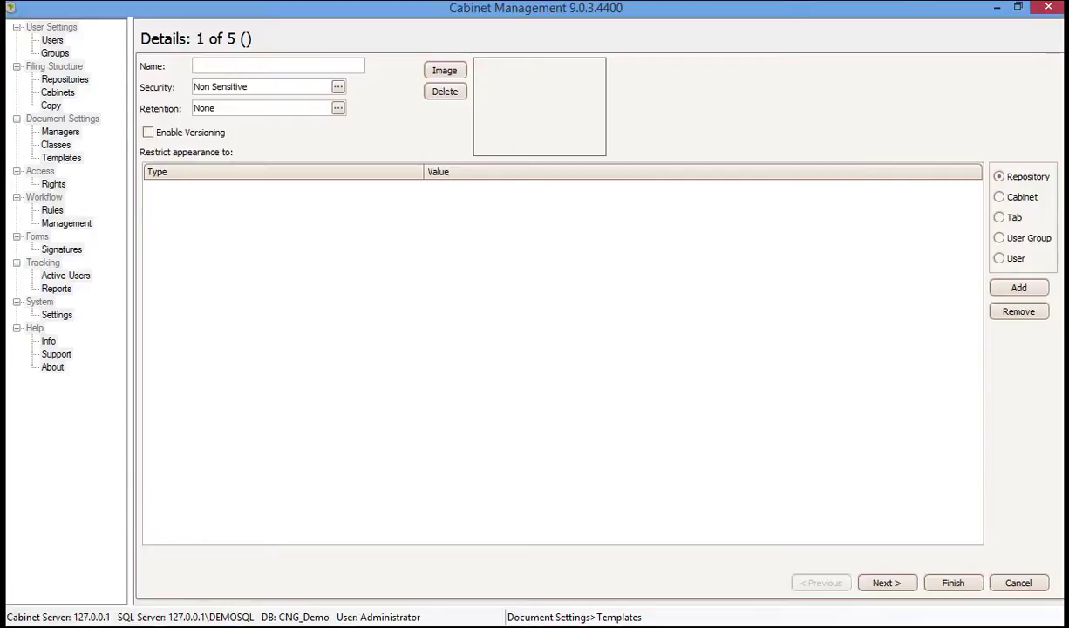
Name the template 'Reference Letter' and set its appearance restriction to Tab.
text(Reference Letter)
click(1000, 217)
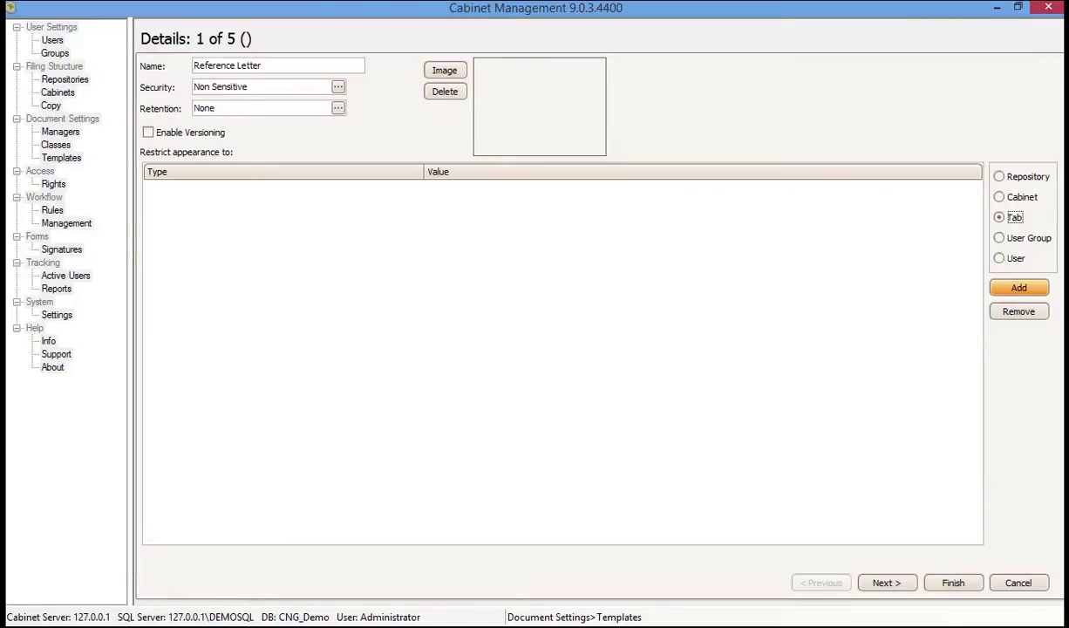
Restrict the template to MyCo Industrial Supply's HR Active Employees Application tab and advance to step 2.
click(1018, 288)
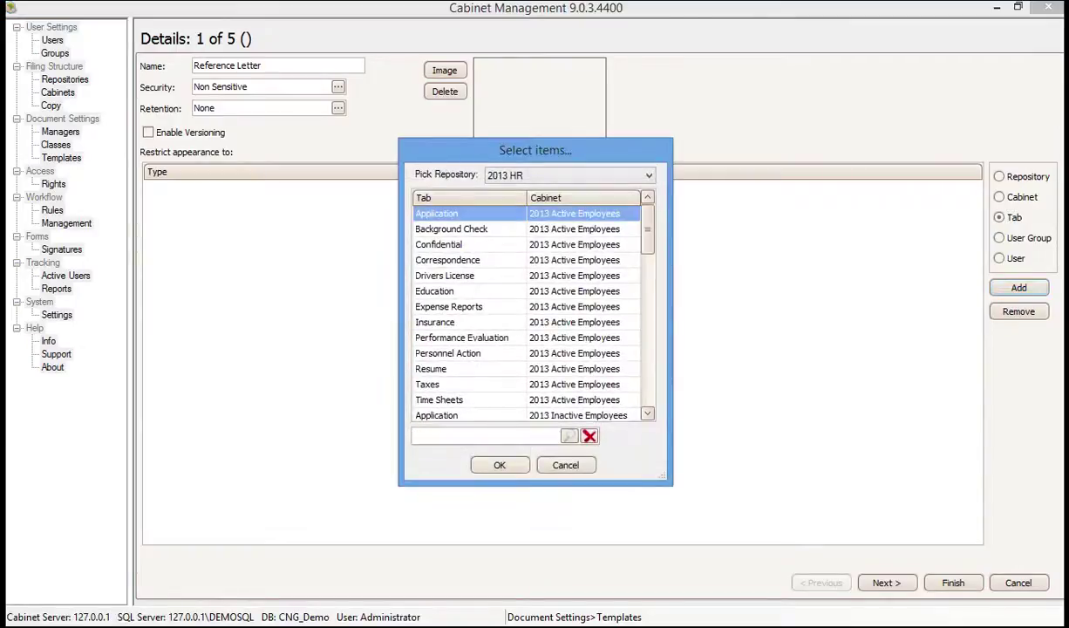
click(567, 176)
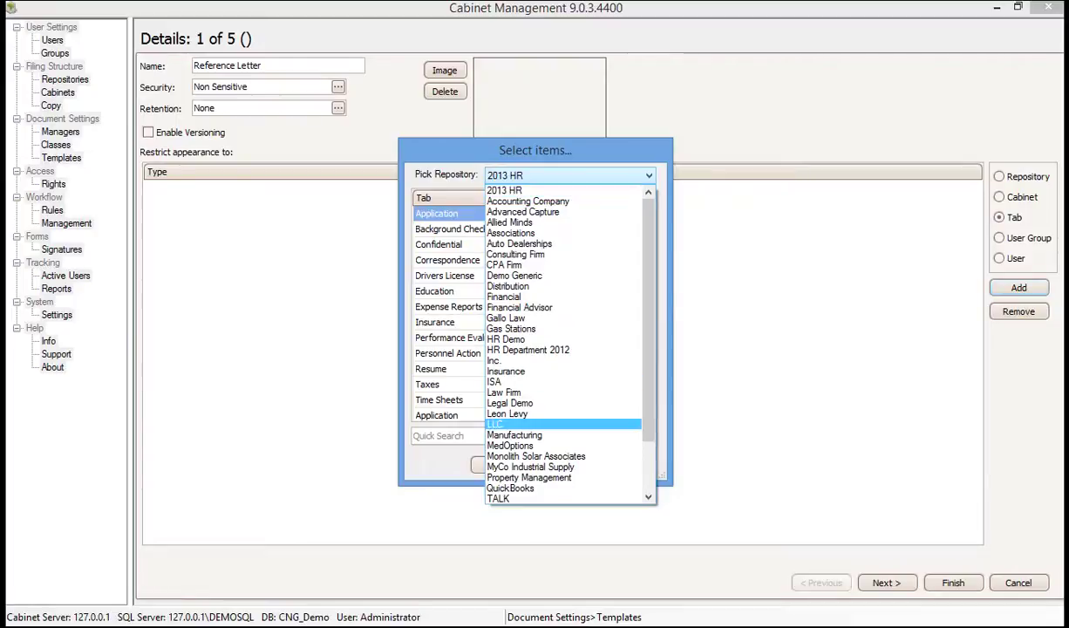
click(530, 467)
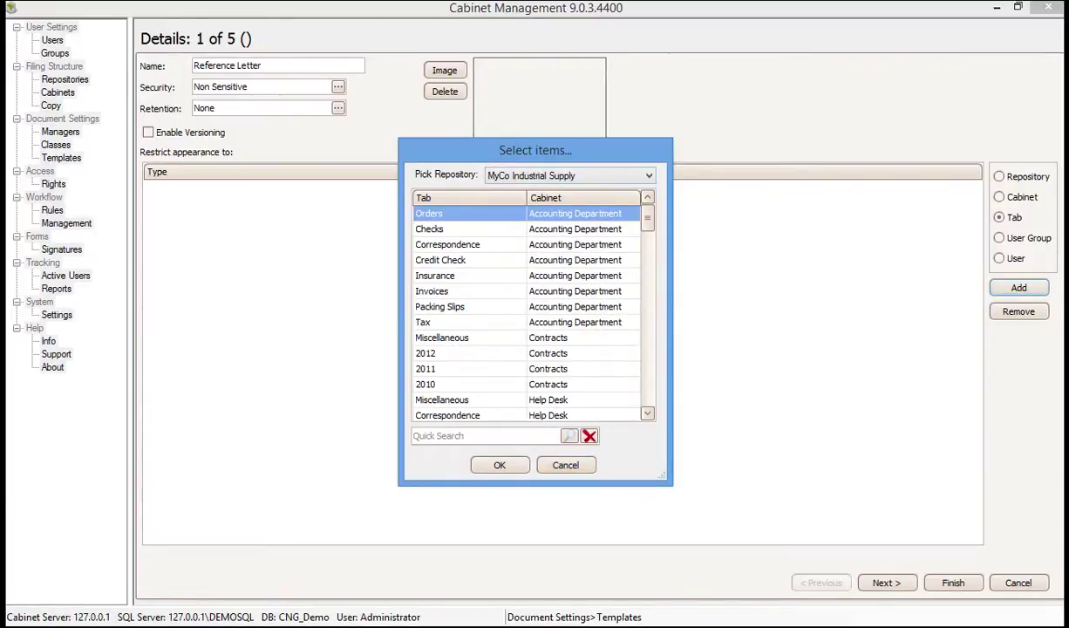
click(485, 435)
text(ap)
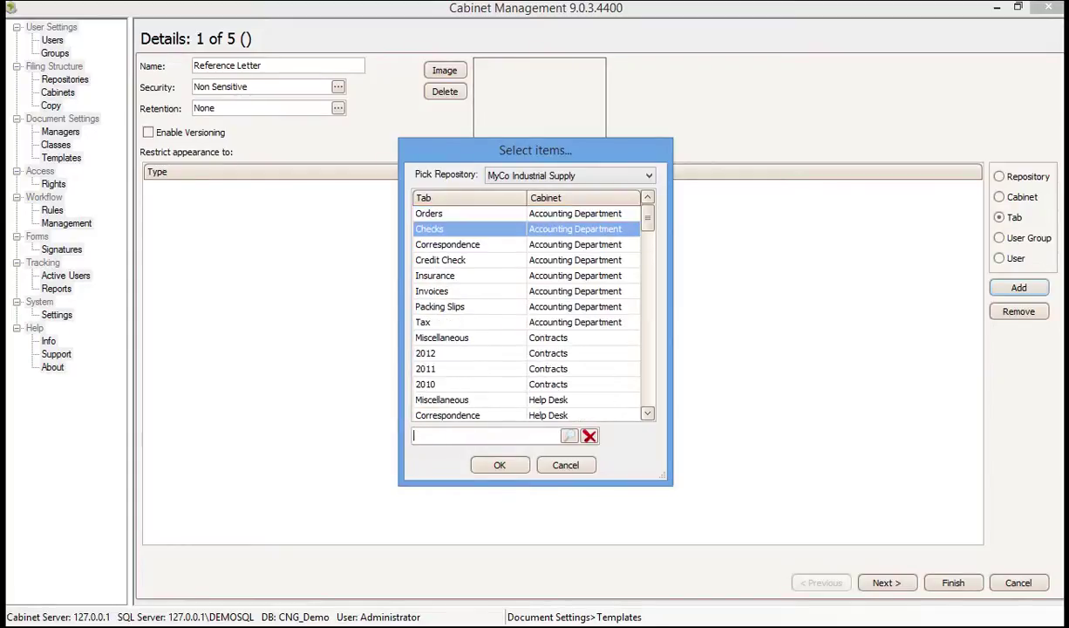
text(p)
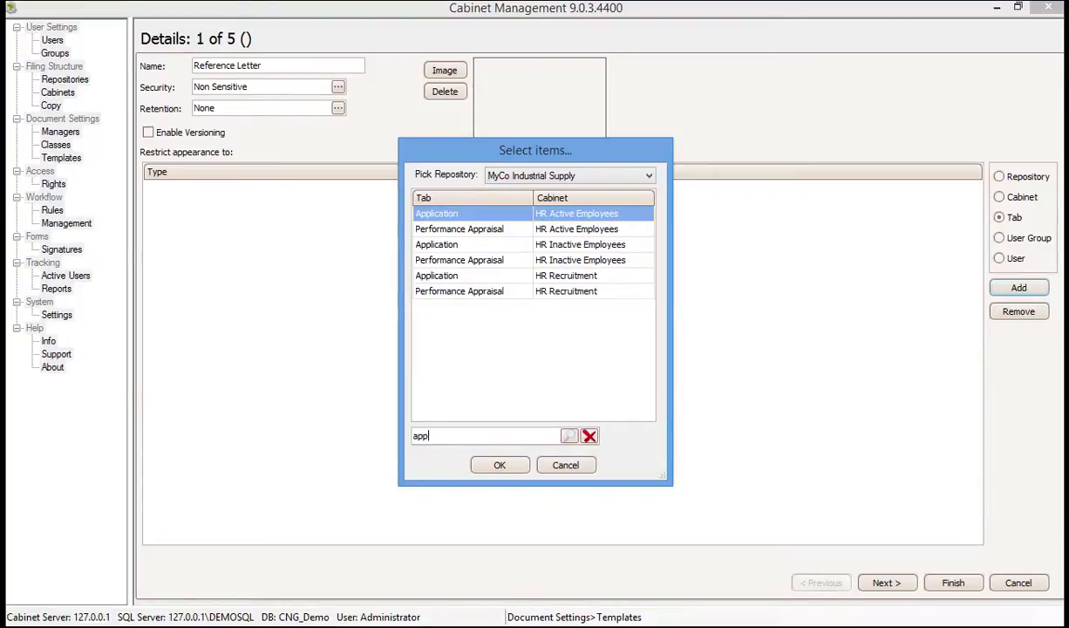
click(471, 212)
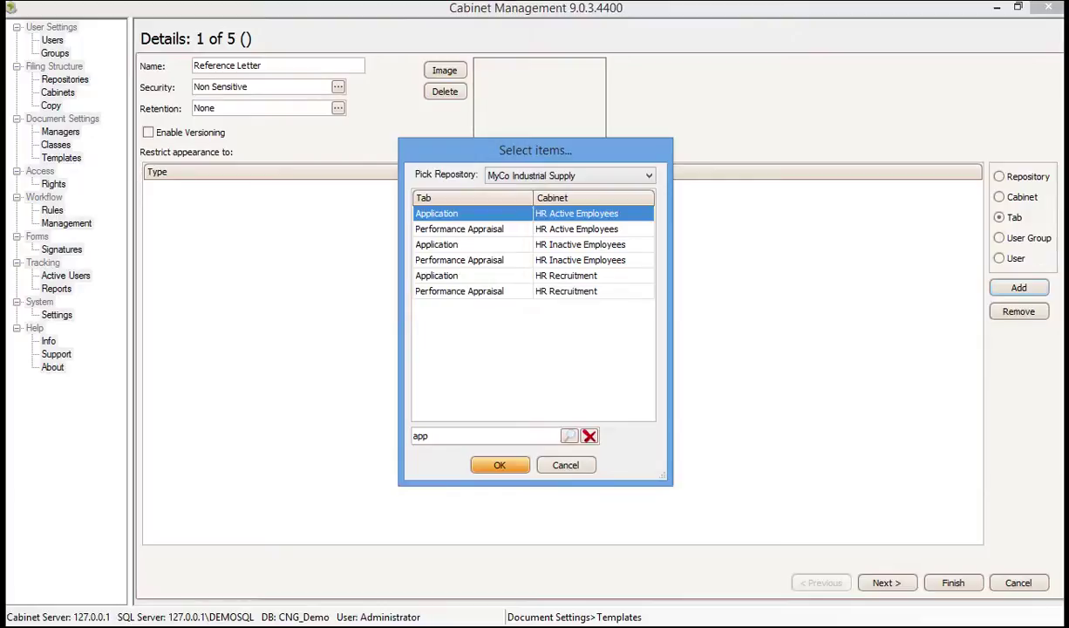
key(Return)
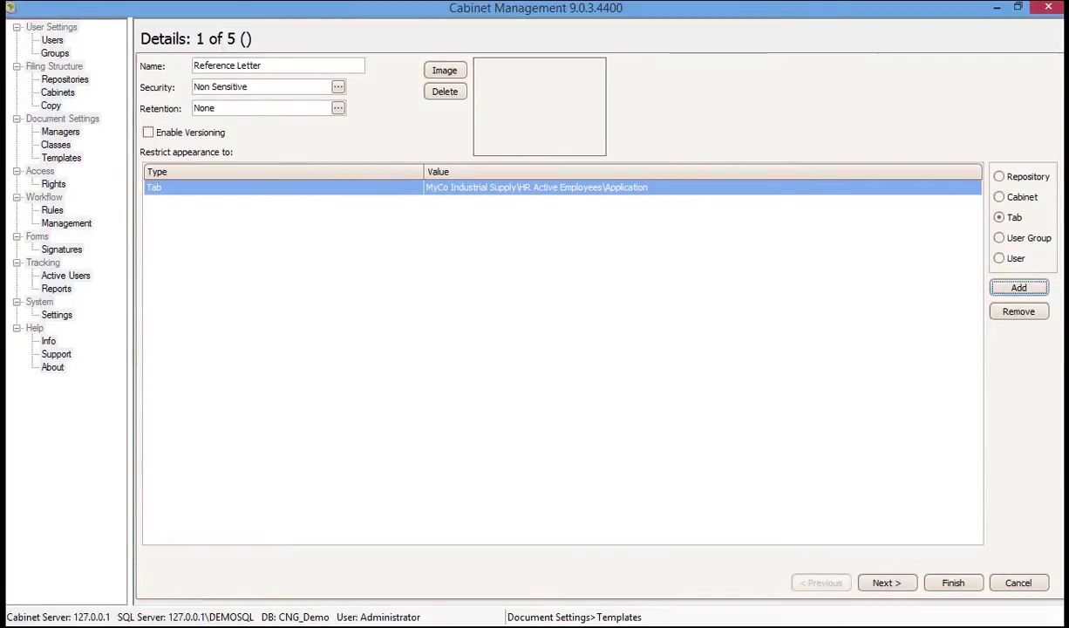
click(886, 583)
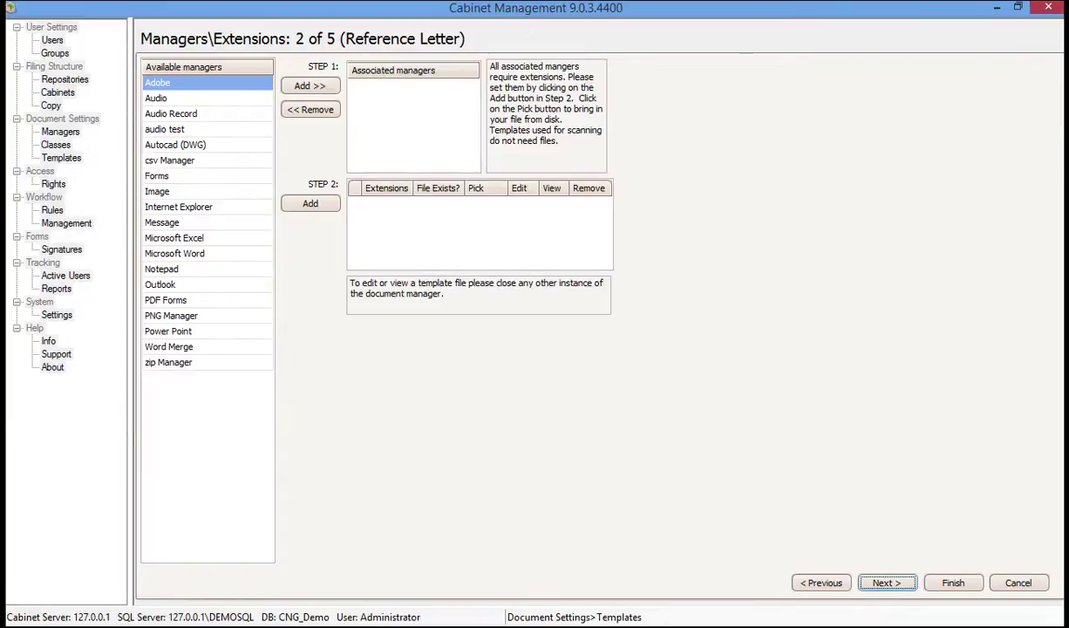
Add Microsoft Word with DOCX and DOC extensions, then add Adobe as a manager for PDF.
click(174, 253)
click(310, 86)
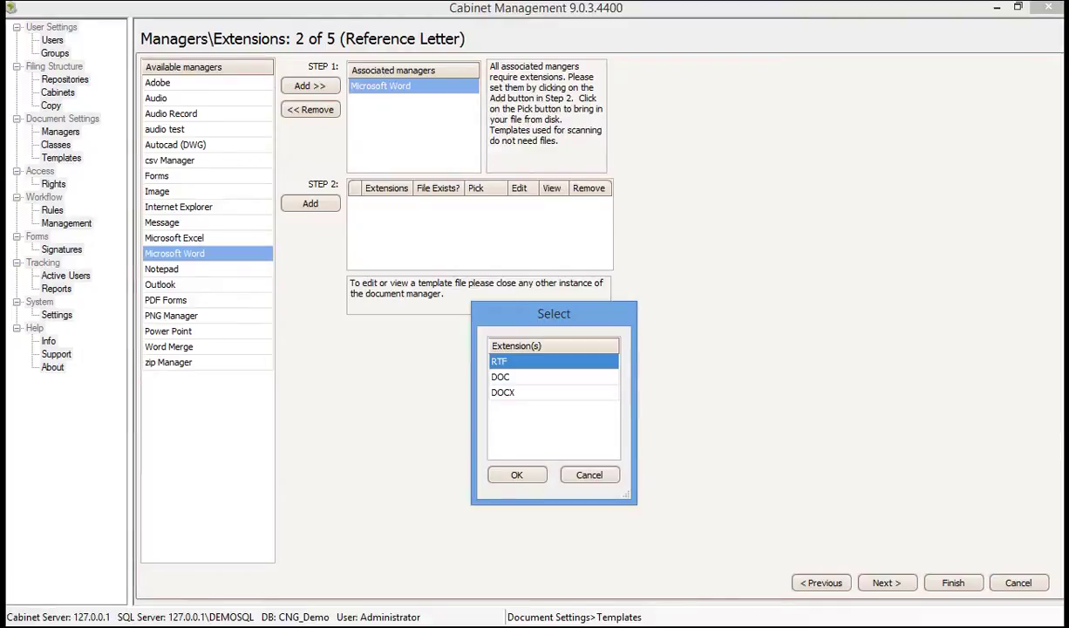
click(554, 392)
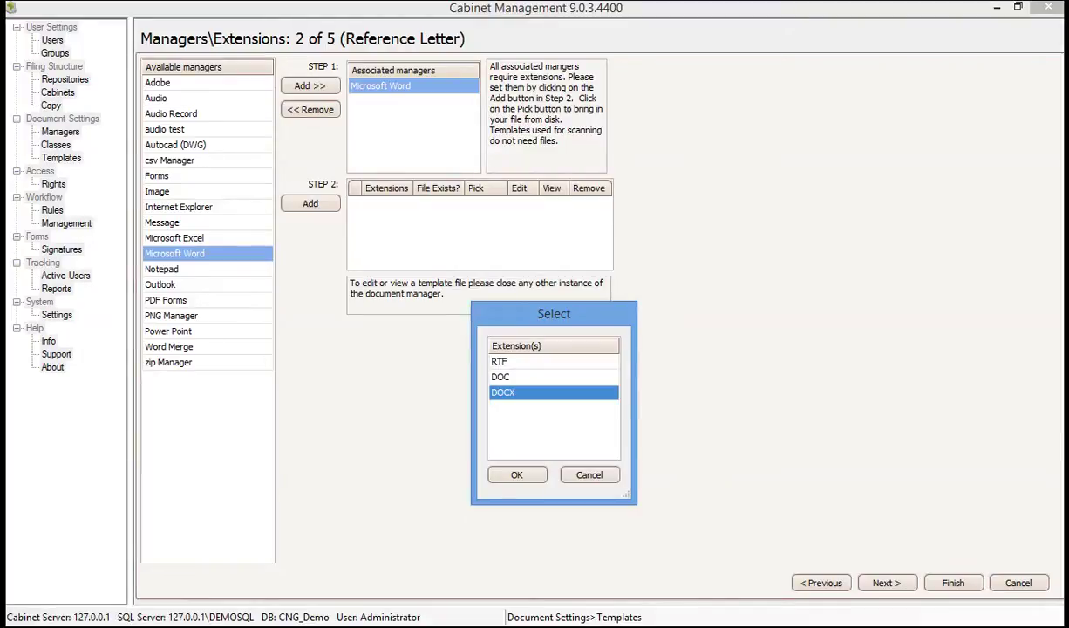
click(516, 474)
click(311, 204)
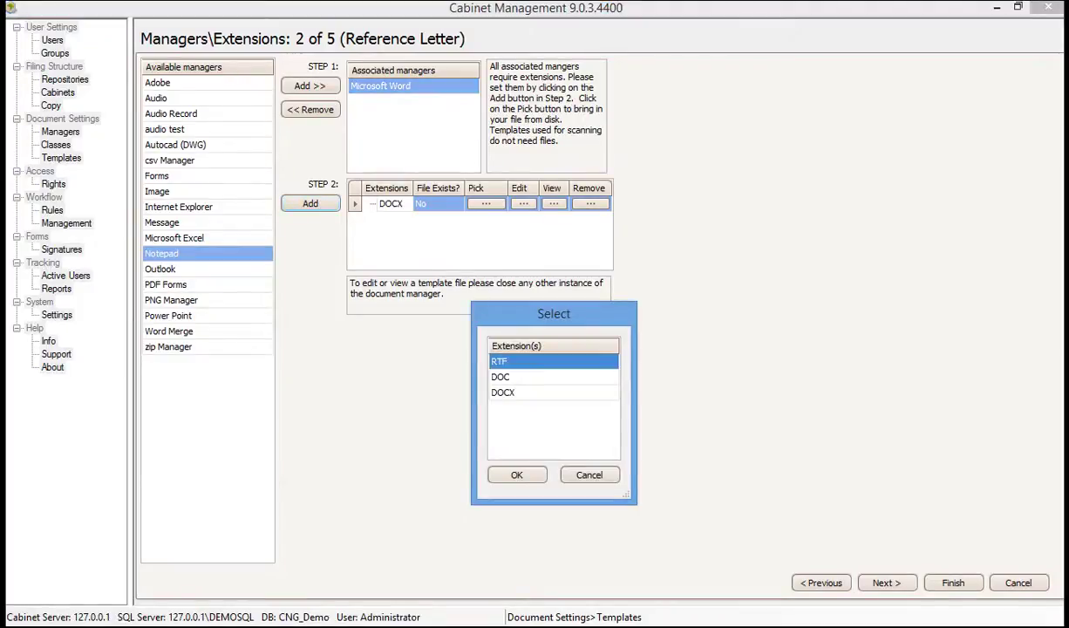
click(500, 376)
click(517, 474)
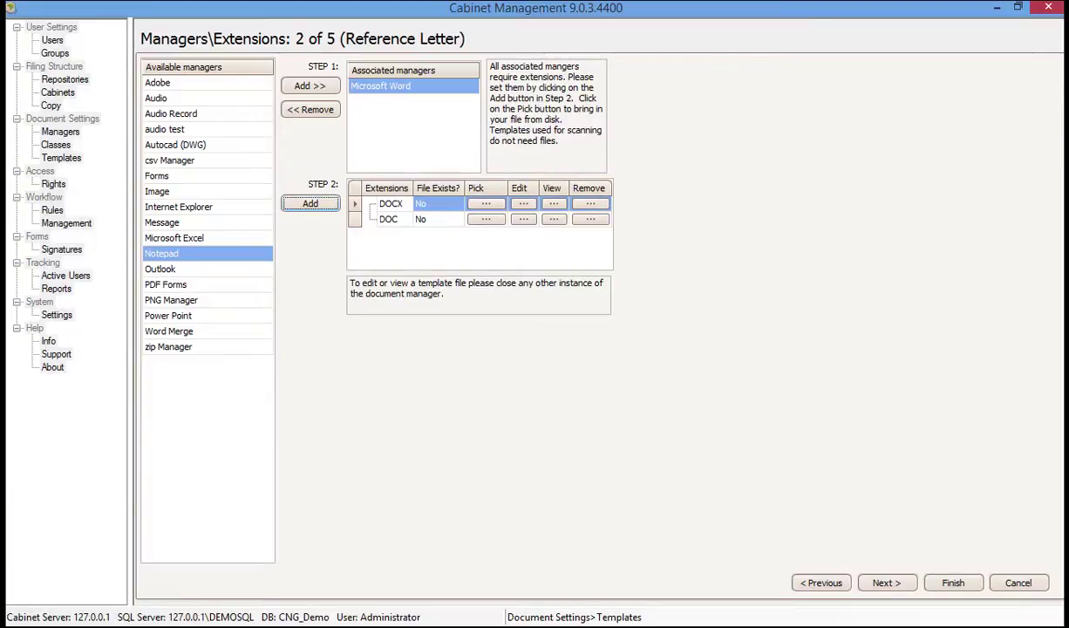
click(158, 82)
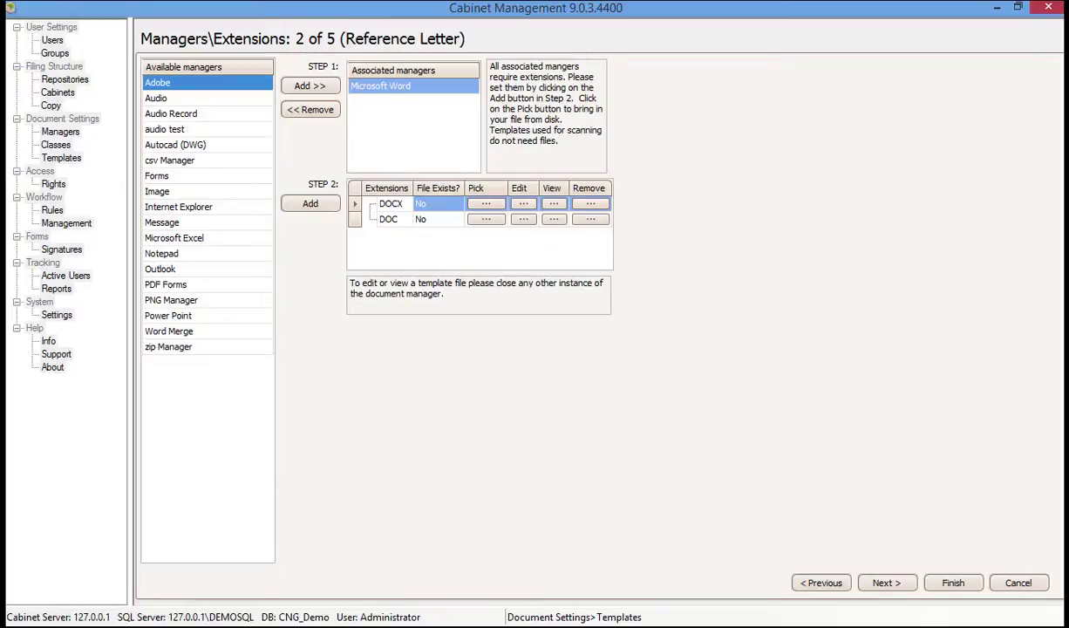
click(309, 86)
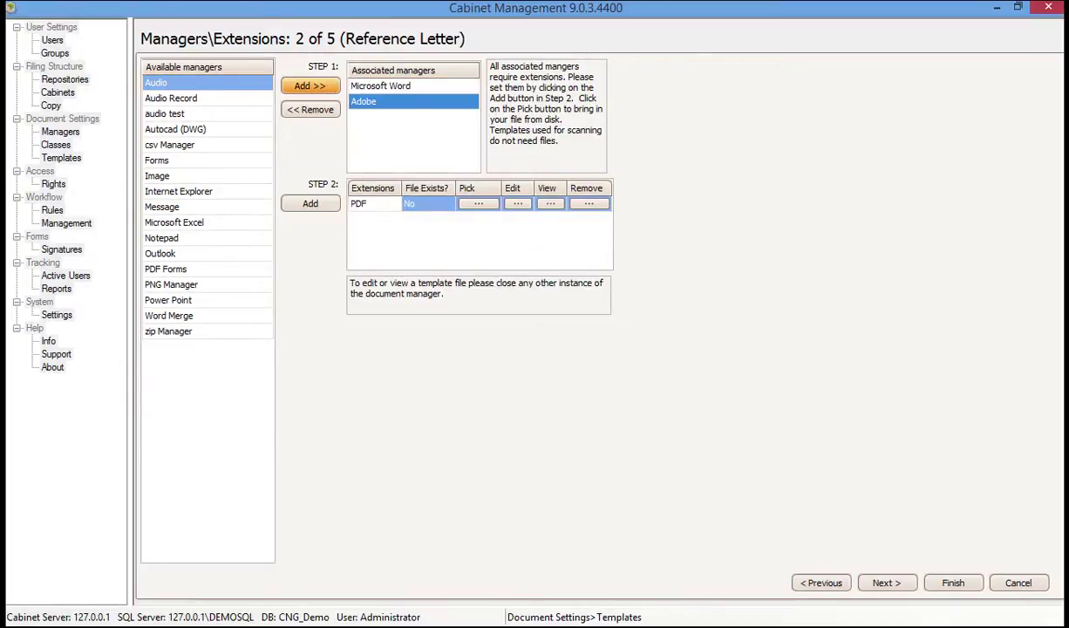
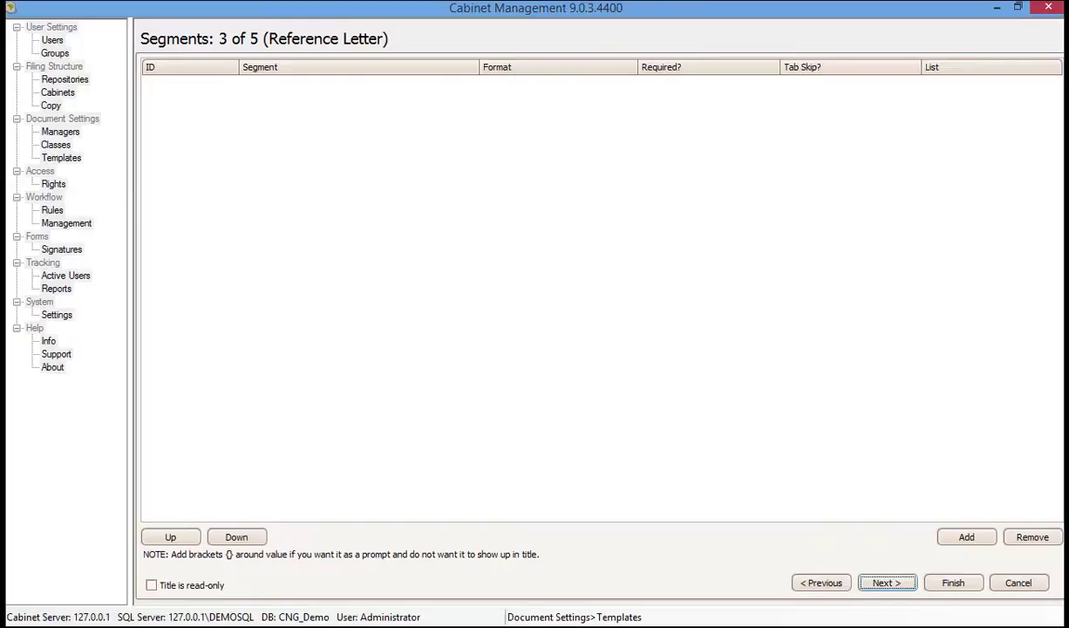
Add a first title segment filled with the <Date> code.
click(966, 537)
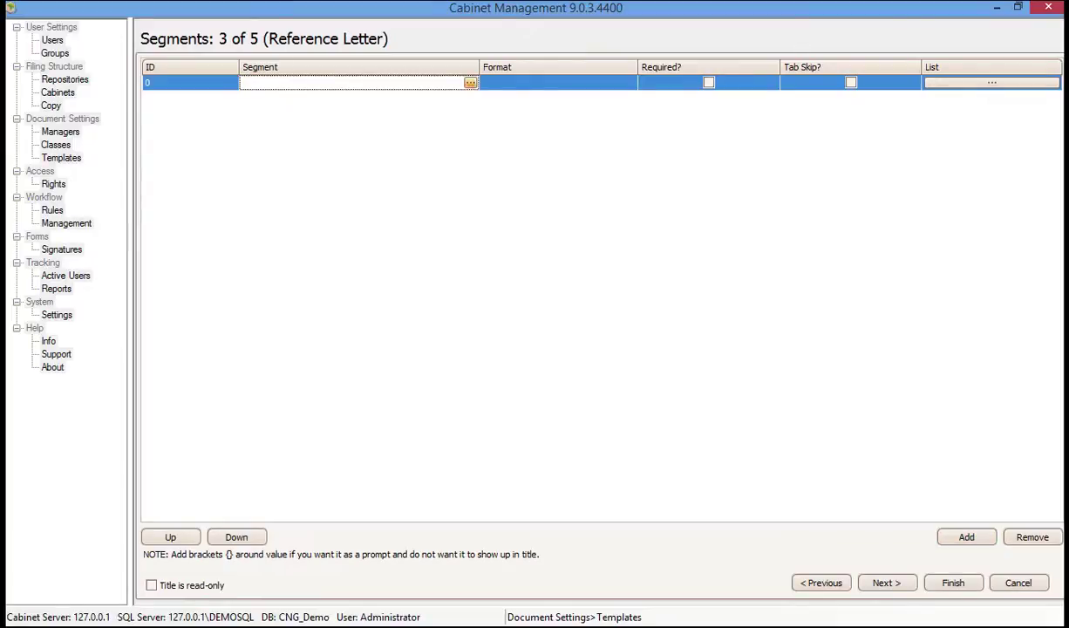
click(470, 82)
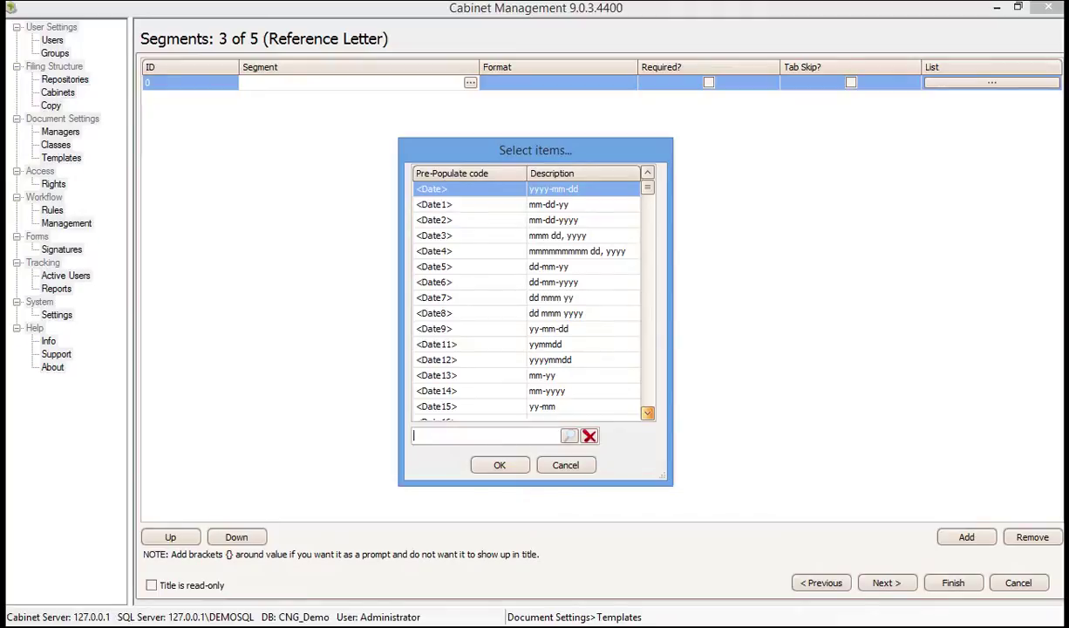
click(647, 413)
drag(647, 194, 648, 187)
click(500, 465)
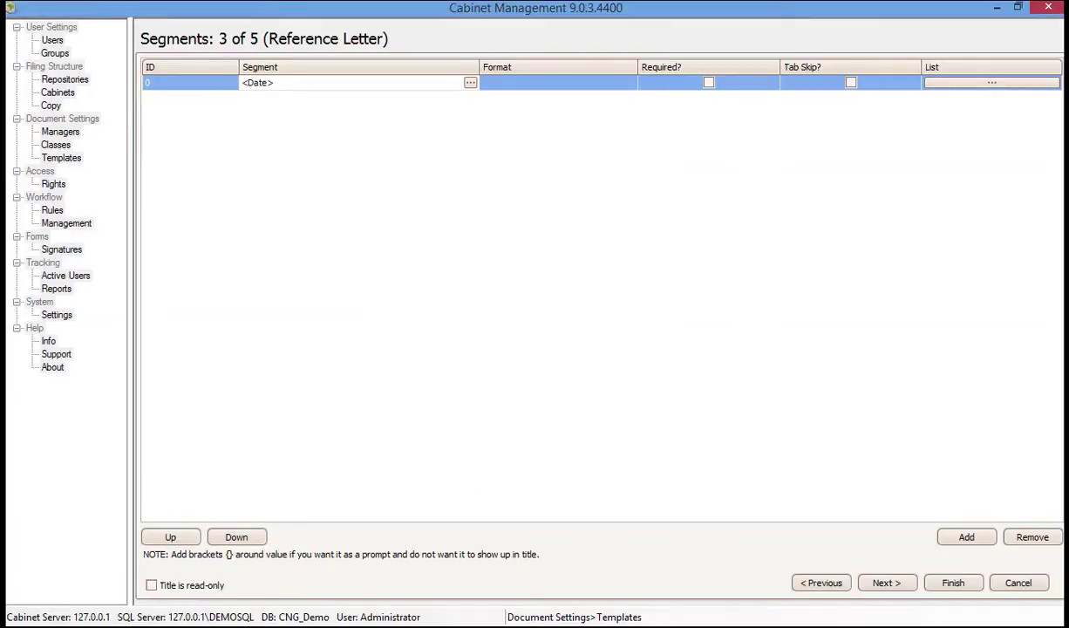
Add a 'Reference Letter' text segment, then a third empty segment row.
click(966, 536)
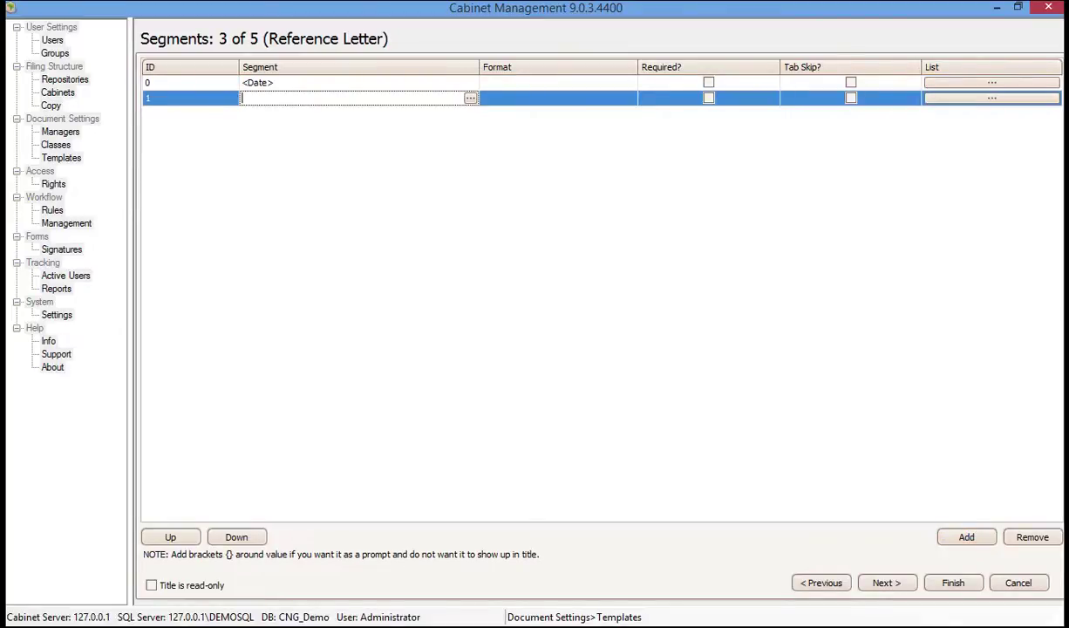
text(Refernc)
key(BackSpace)
key(BackSpace)
text(ence Letter)
click(967, 537)
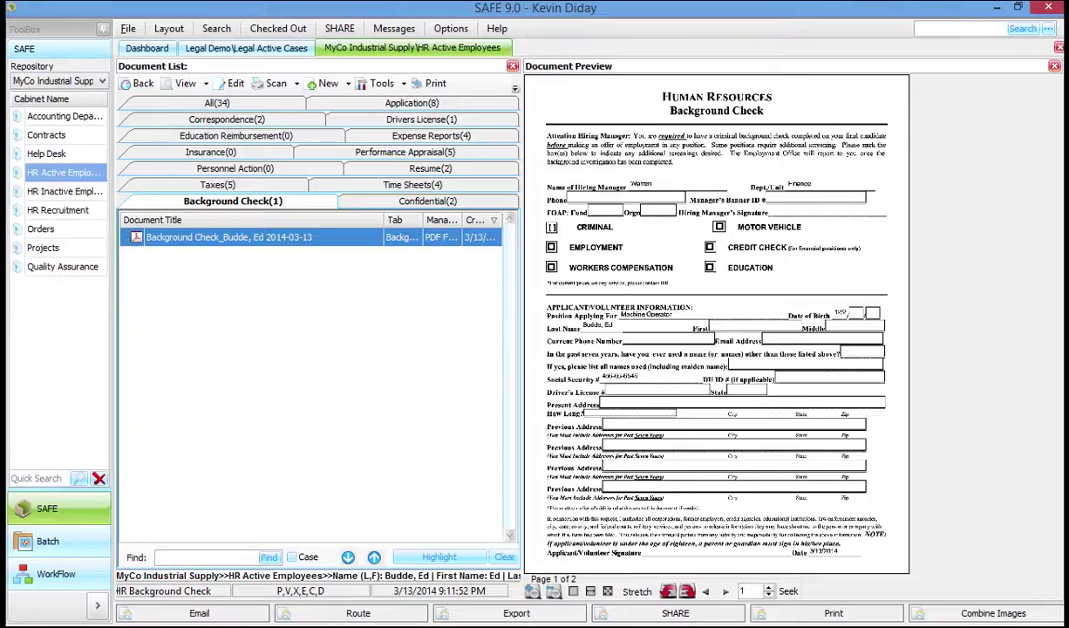
Return to the folder's index fields, check First Name and Last Name, then switch back to Cabinet Management.
click(139, 83)
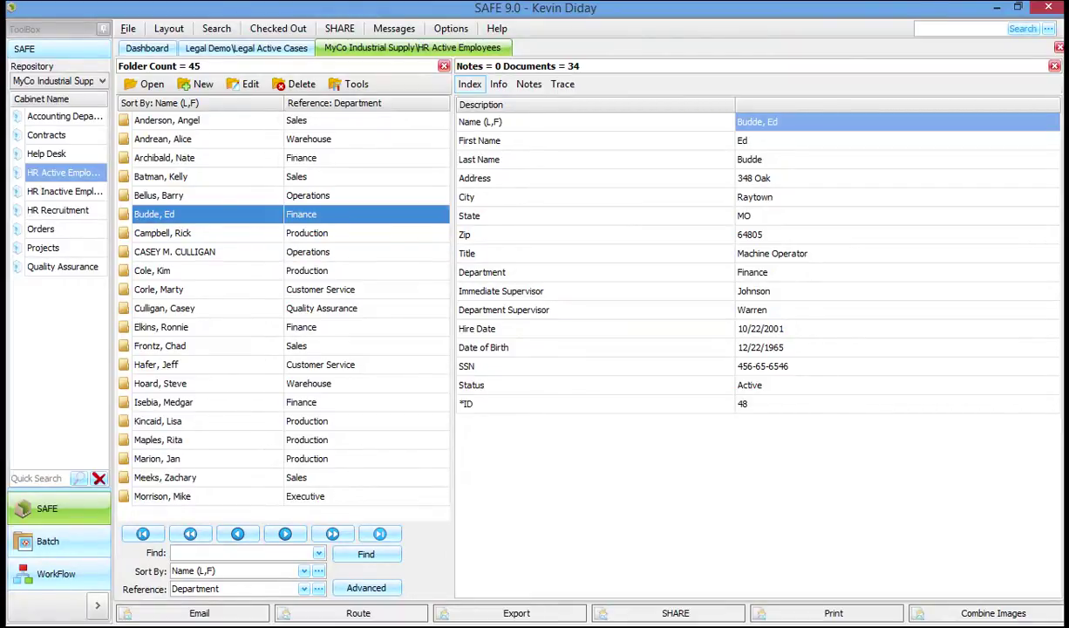
click(785, 140)
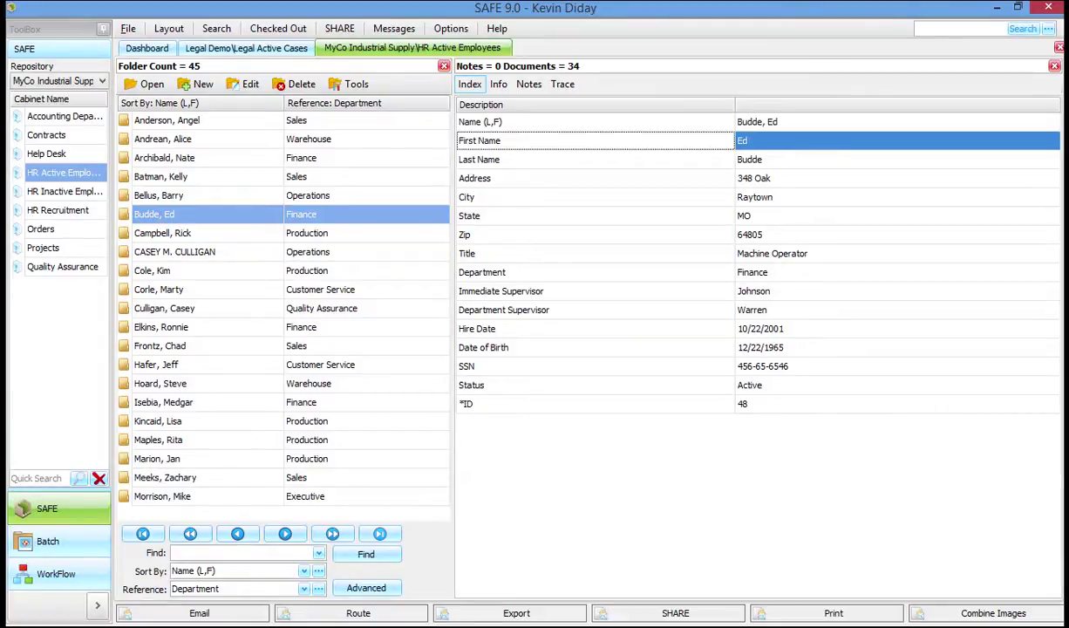
click(785, 160)
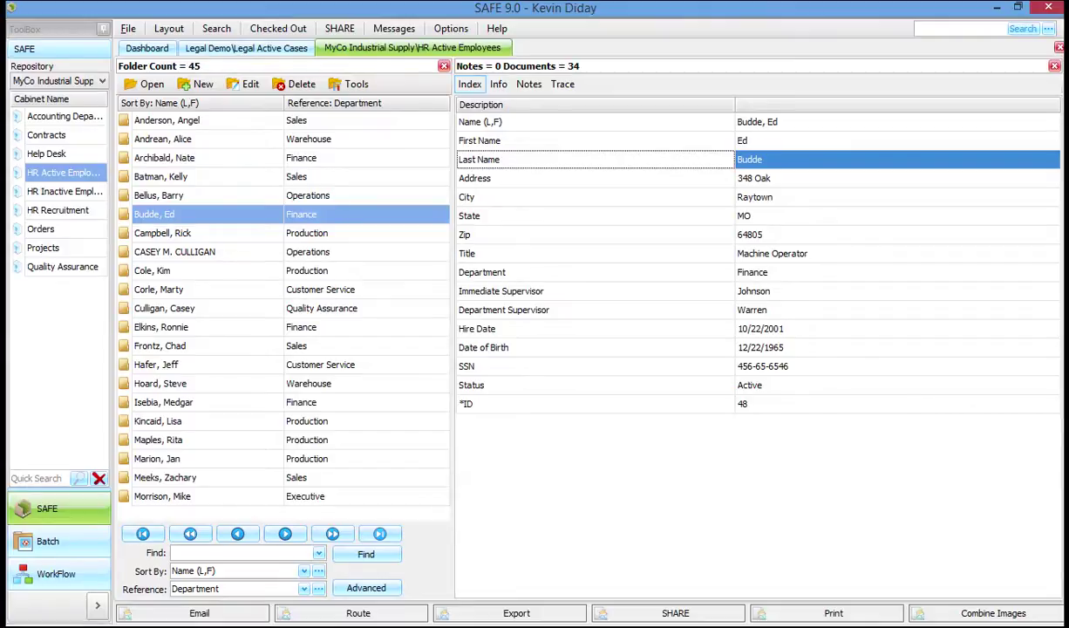
key(alt+Tab)
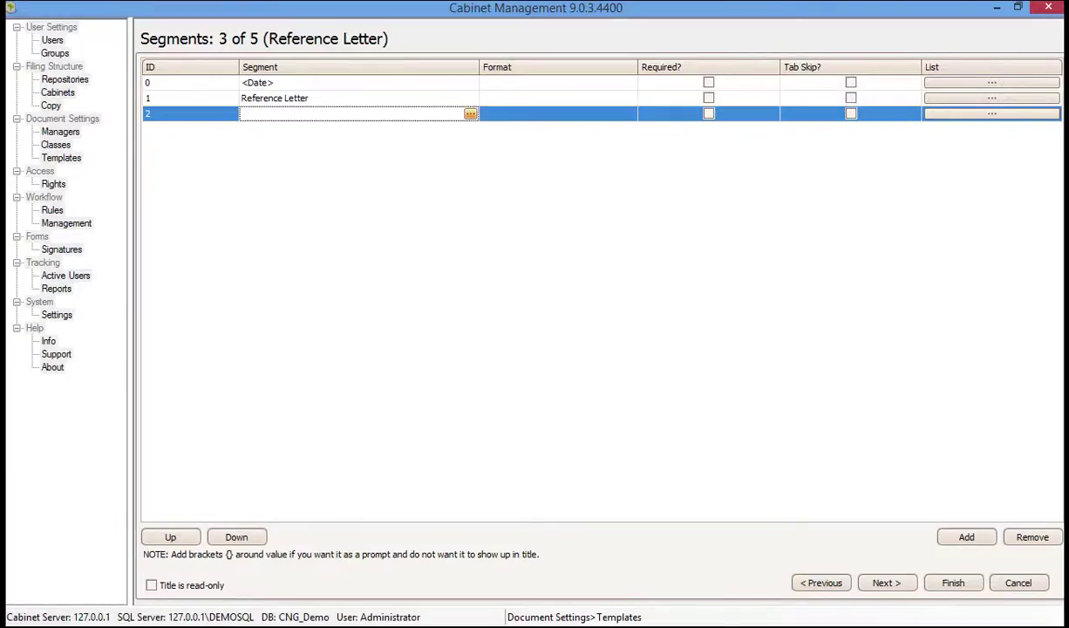
Fill the third title segment with the Folder Index 2 code <Idx2>.
click(470, 113)
scroll(529, 297, down, 5)
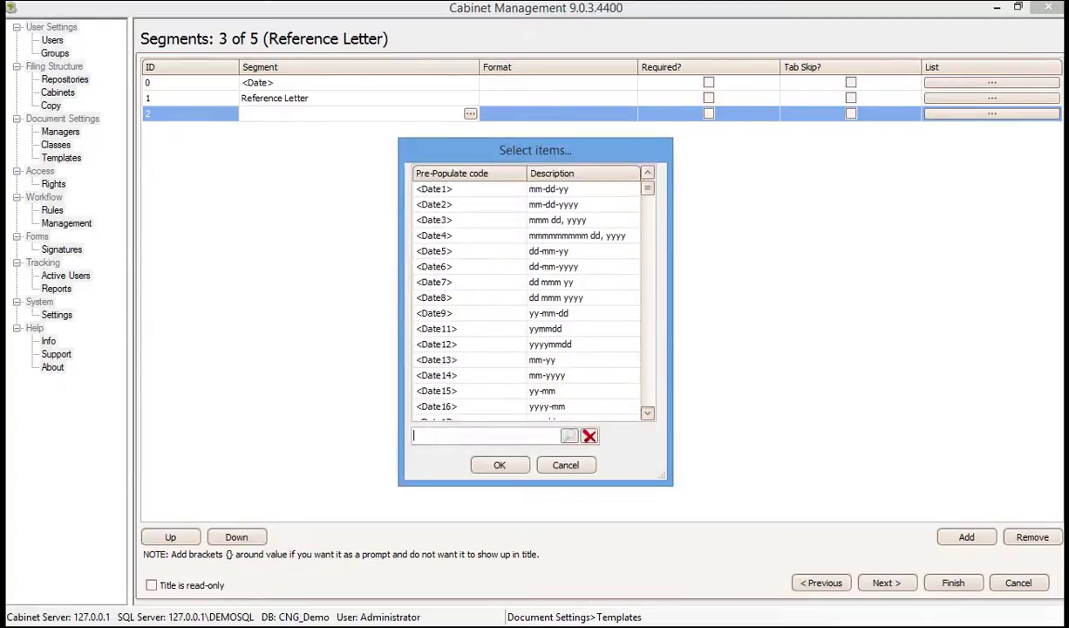
scroll(528, 297, down, 1)
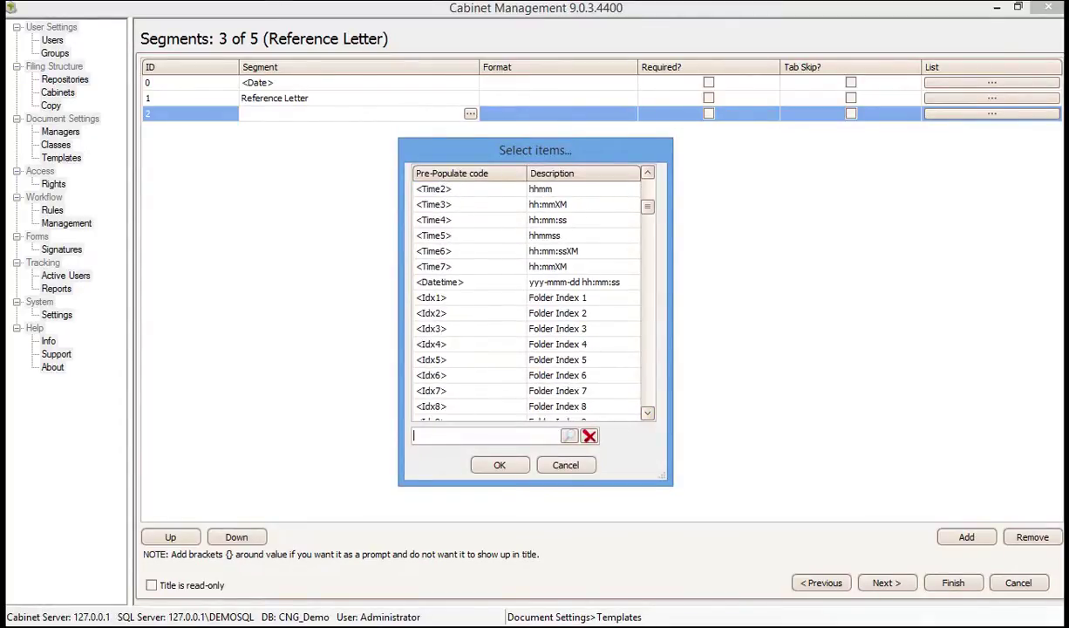
click(471, 313)
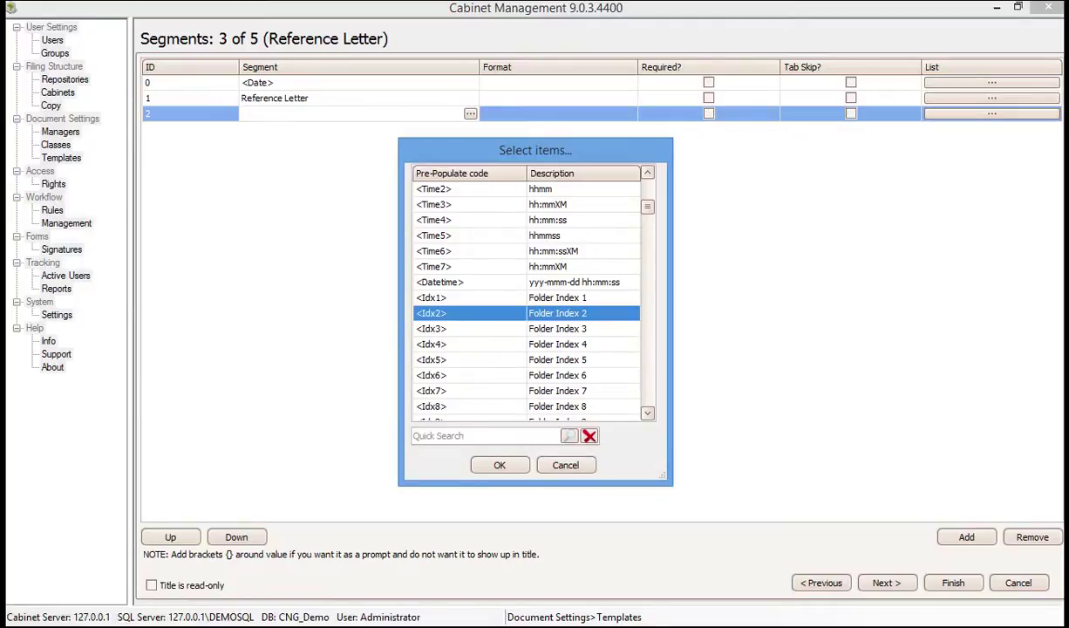
click(500, 465)
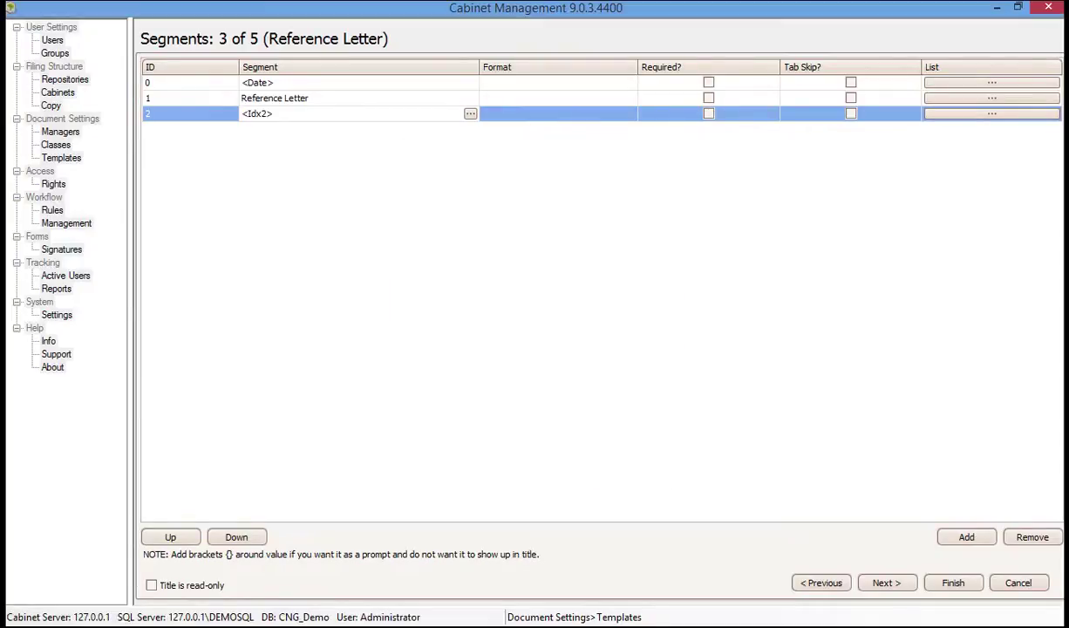
Add a fourth segment with the <Idx3> code and finish the Reference Letter template.
click(967, 536)
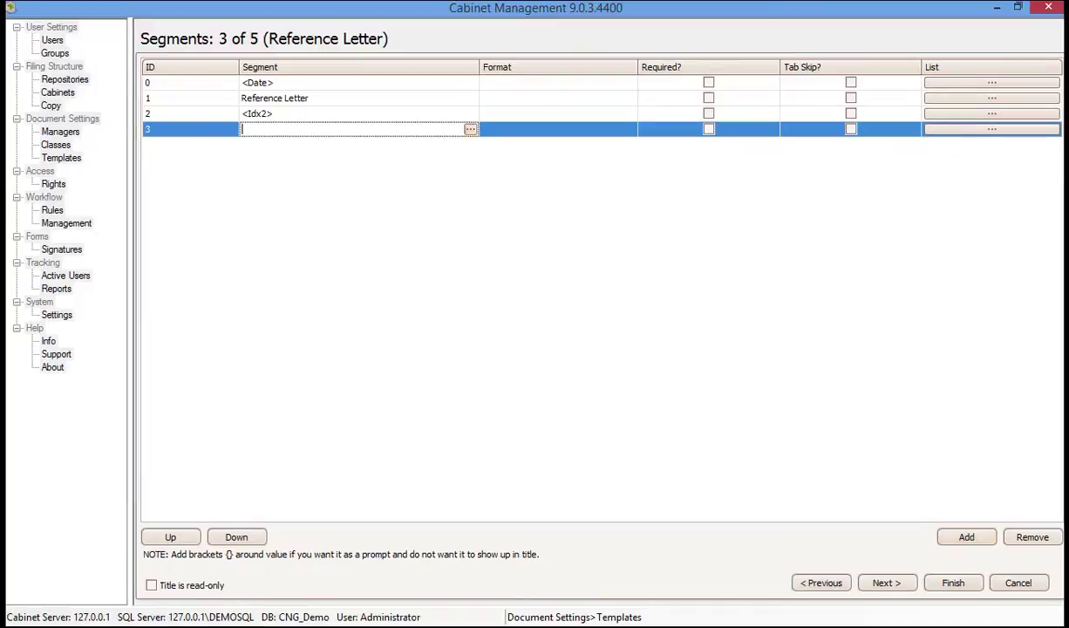
click(470, 129)
scroll(524, 296, down, 9)
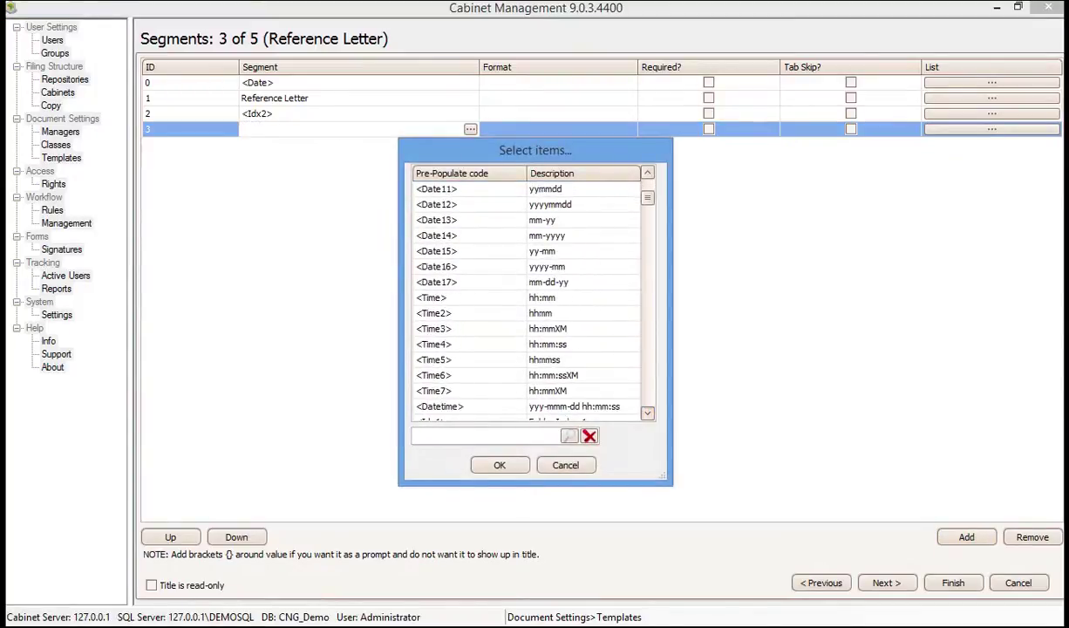
scroll(524, 297, down, 1)
click(471, 298)
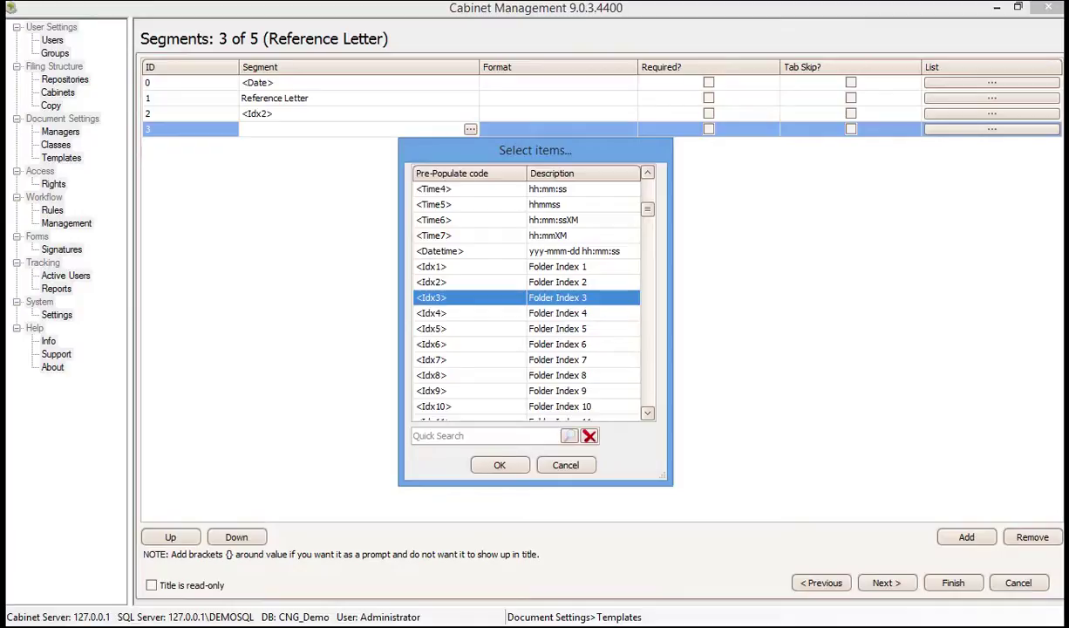
click(500, 465)
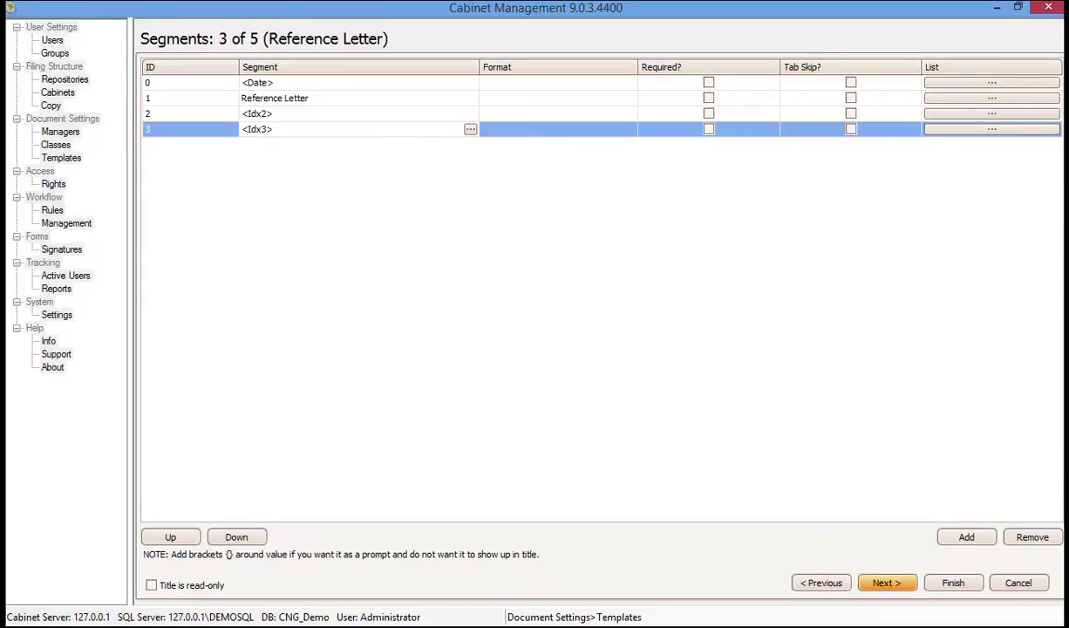
click(887, 582)
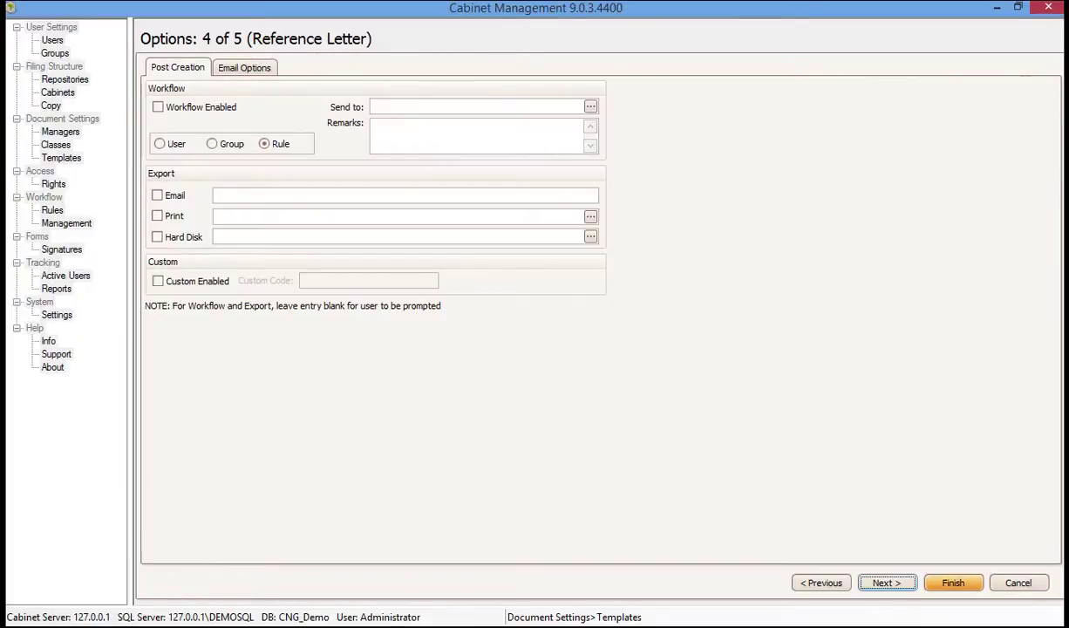
click(953, 583)
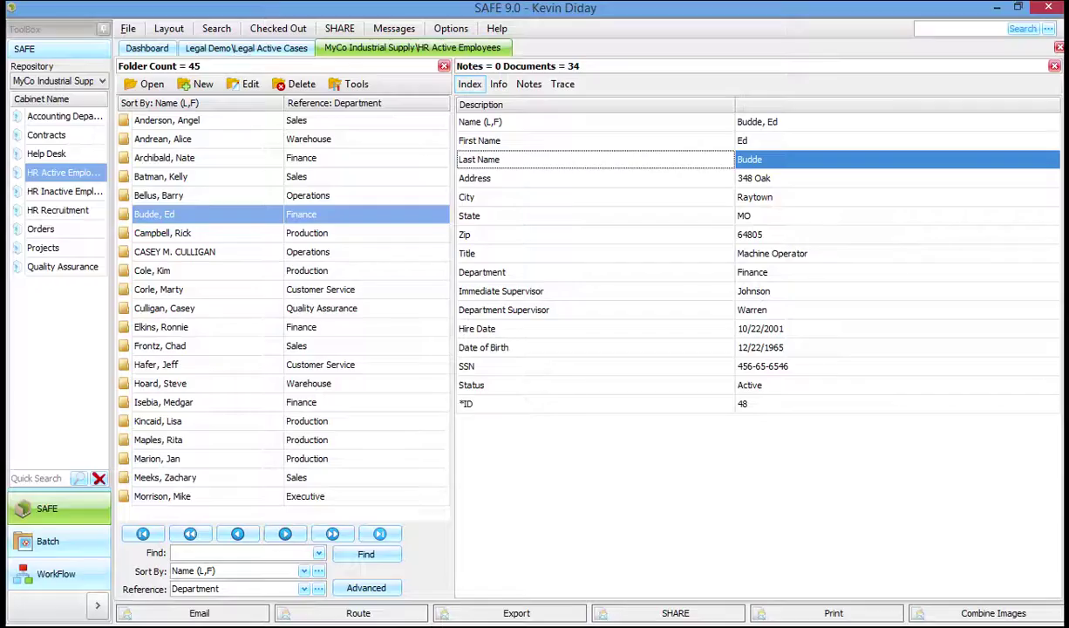
In the employee folder's Application tab, import Reference Letter.docx from HR Demo Documents.
key(Return)
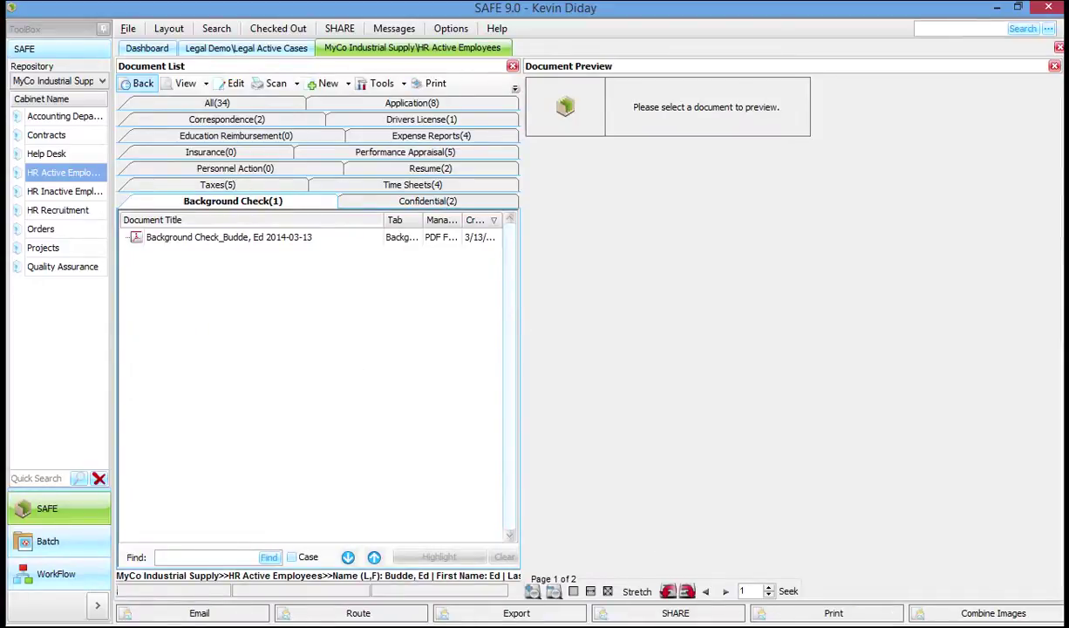
click(412, 103)
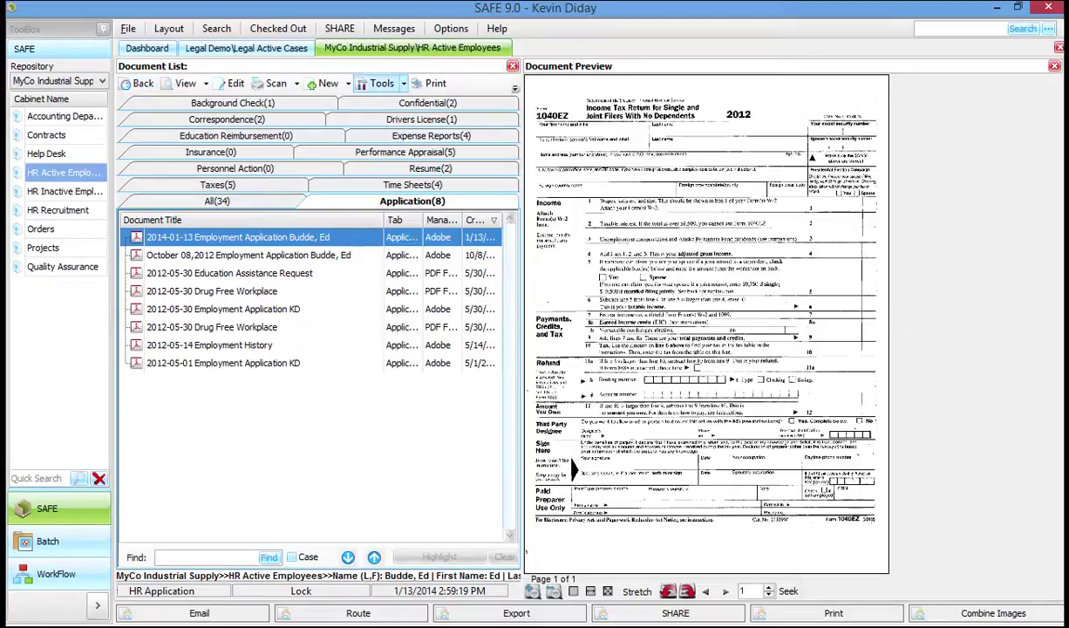
click(382, 82)
click(375, 115)
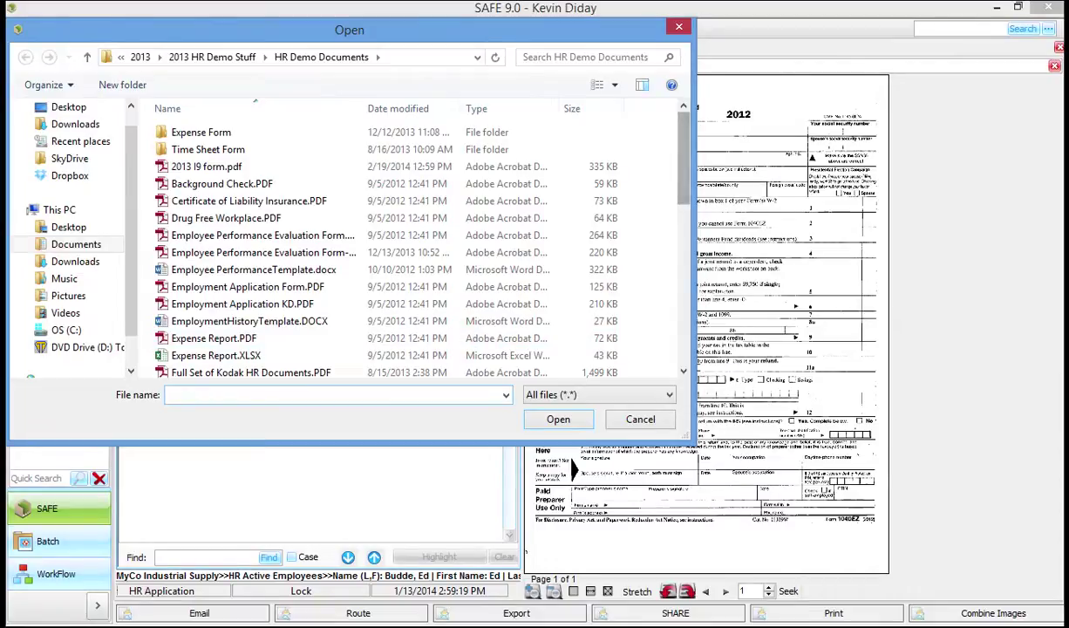
click(398, 108)
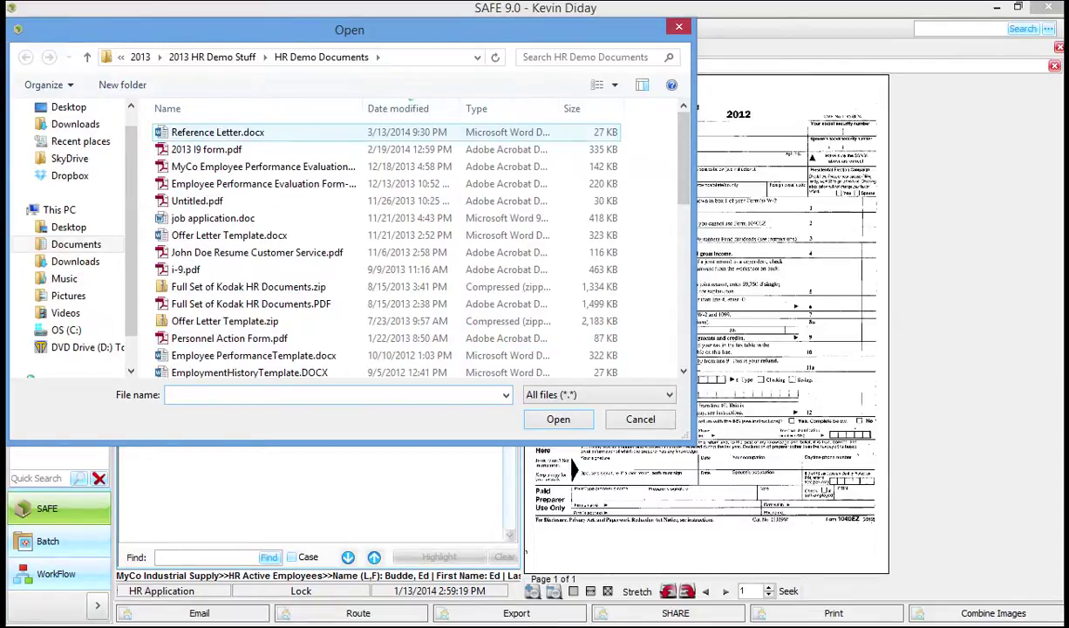
click(218, 132)
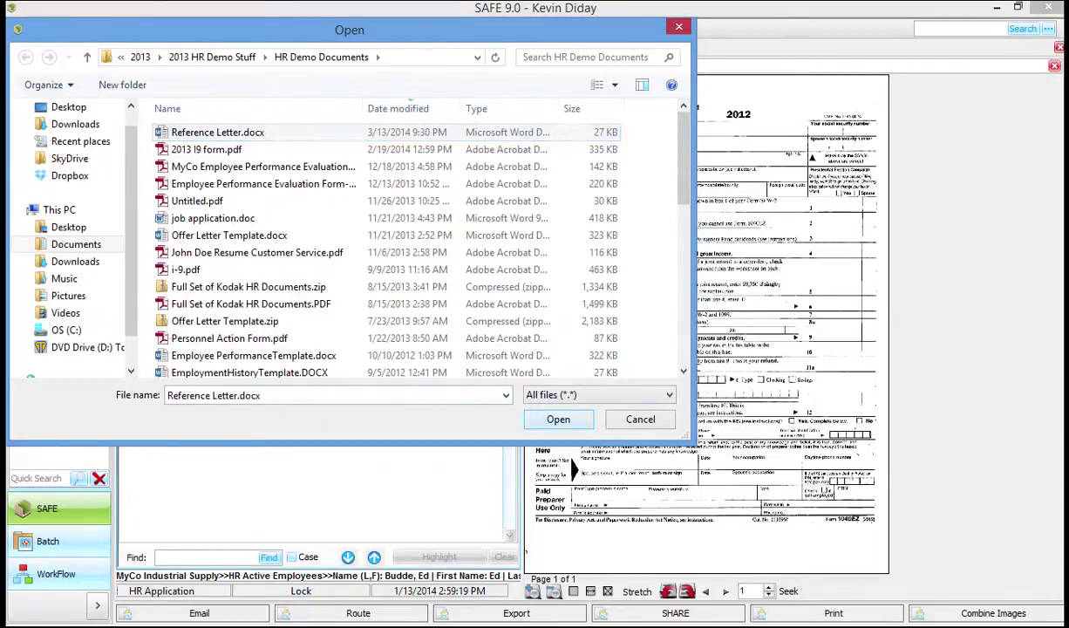
key(Return)
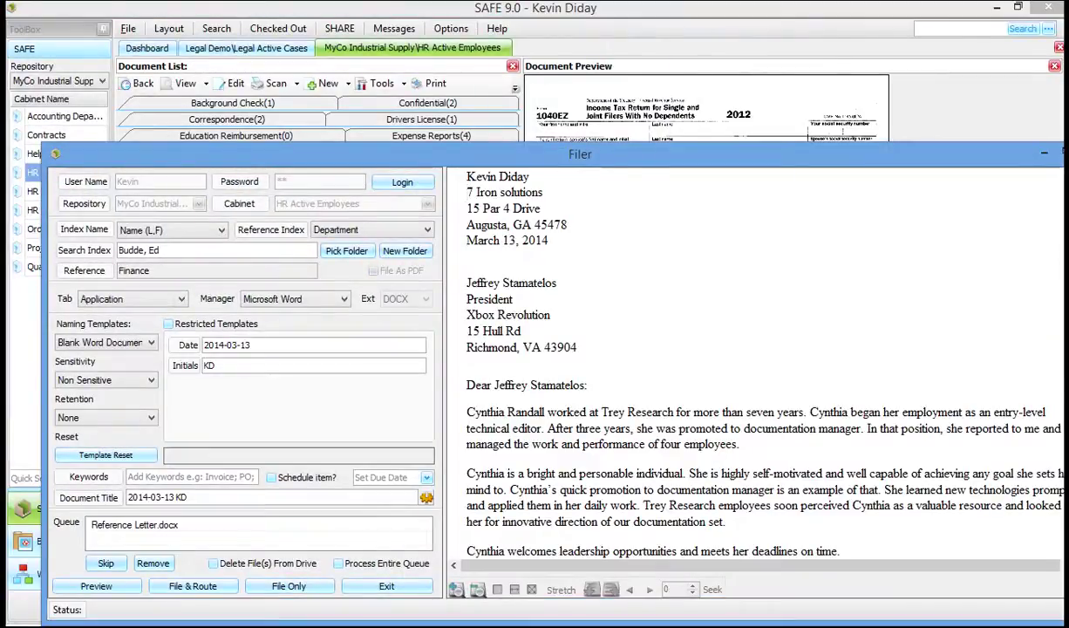
Apply the Reference Letter naming template and file the letter under the Application tab.
click(105, 342)
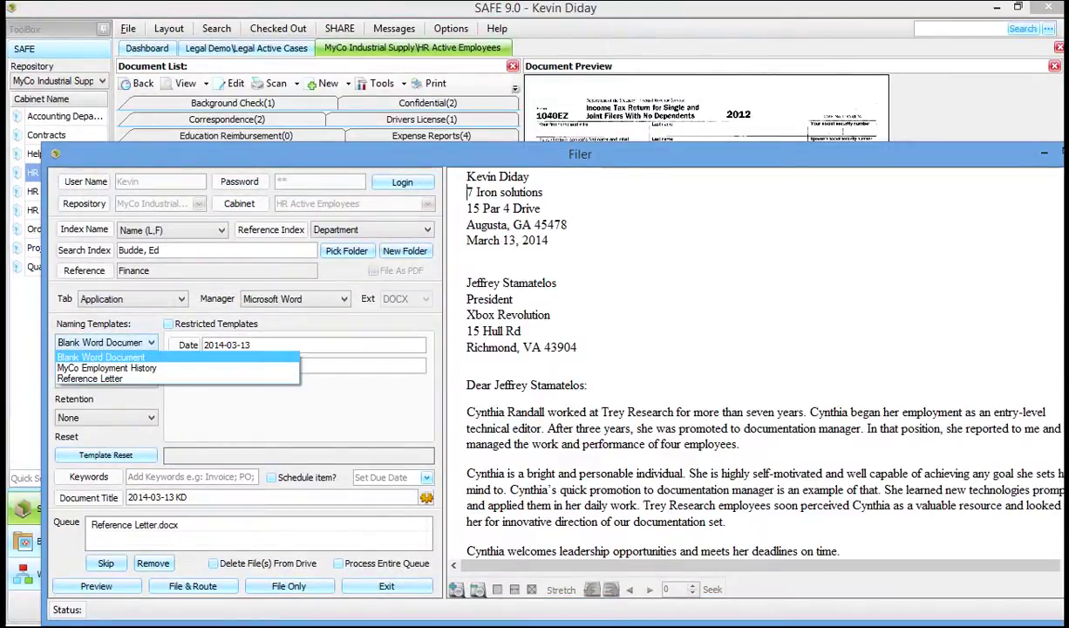
key(Return)
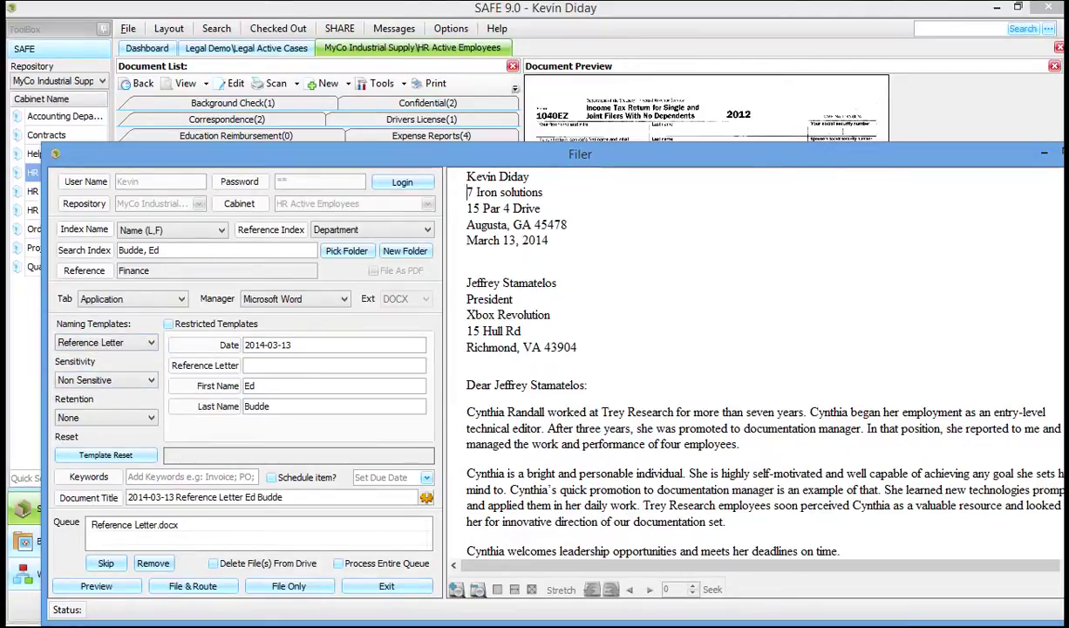
key(shift+Right)
key(shift+Right)
key(shift+Right)
key(shift+Right)
key(shift+Right)
key(shift+Right)
key(shift+Right)
key(shift+Right)
key(shift+Right)
key(shift+Right)
key(shift+Right)
key(shift+Right)
key(shift+Right)
key(shift+Right)
key(shift+Right)
key(shift+Right)
key(shift+Right)
key(shift+Right)
key(shift+Right)
key(shift+Right)
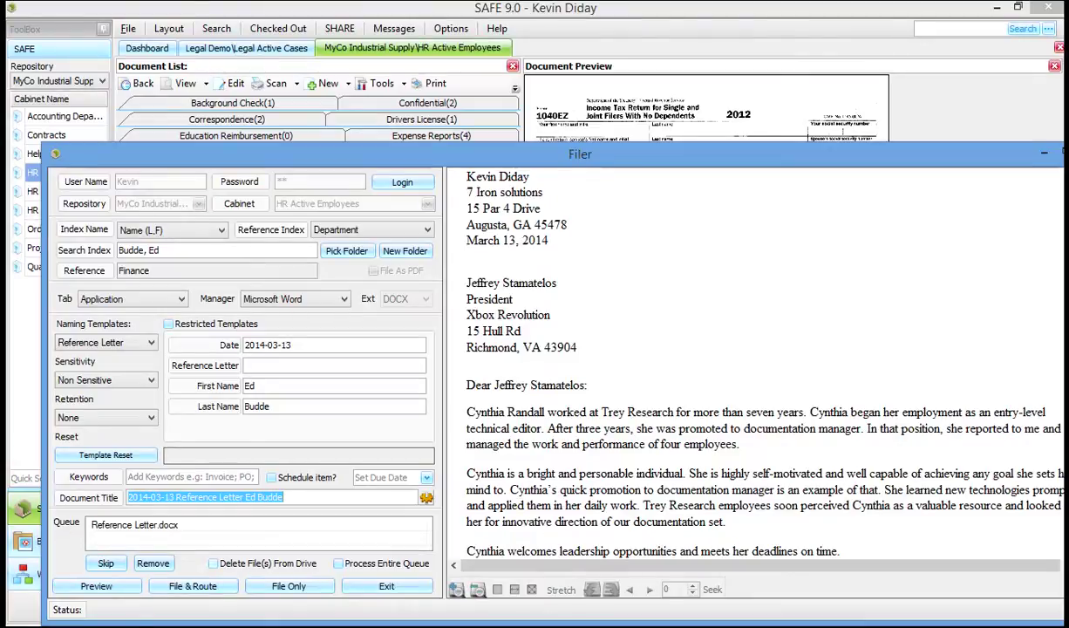
click(289, 586)
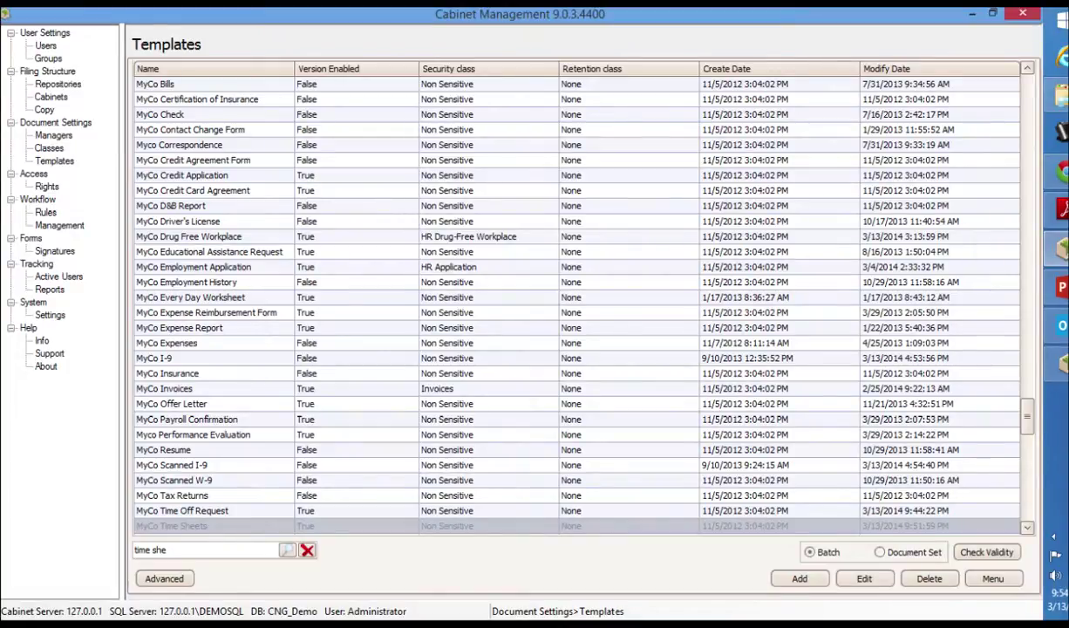
Create a new template named Scanned Time Sheet with the Time Sheets security class.
click(799, 579)
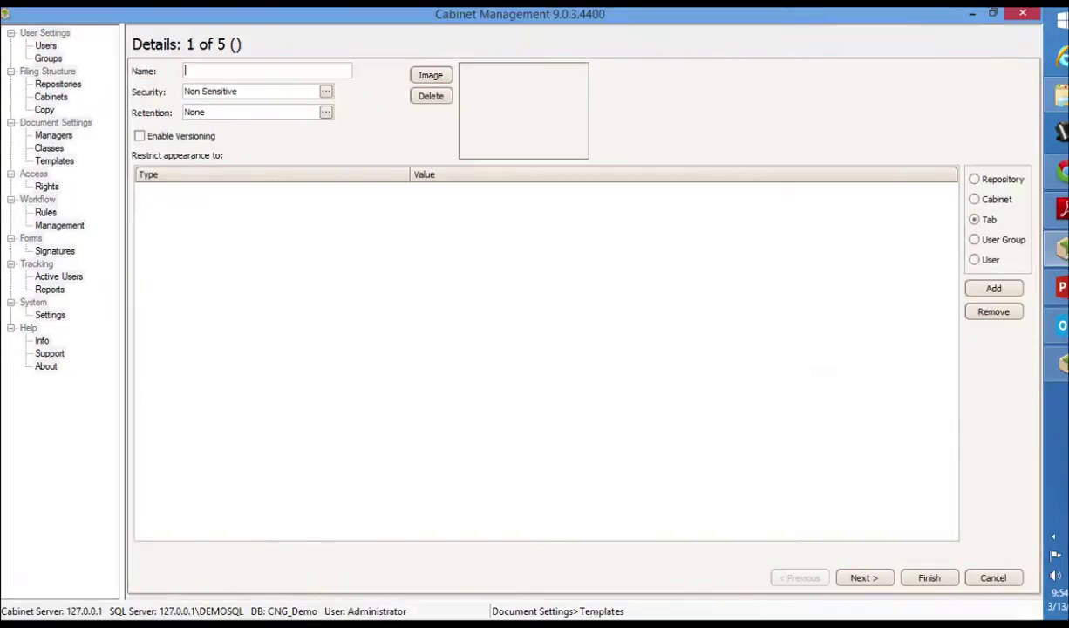
text(Scanned Time Sheet)
key(Tab)
key(Tab)
key(space)
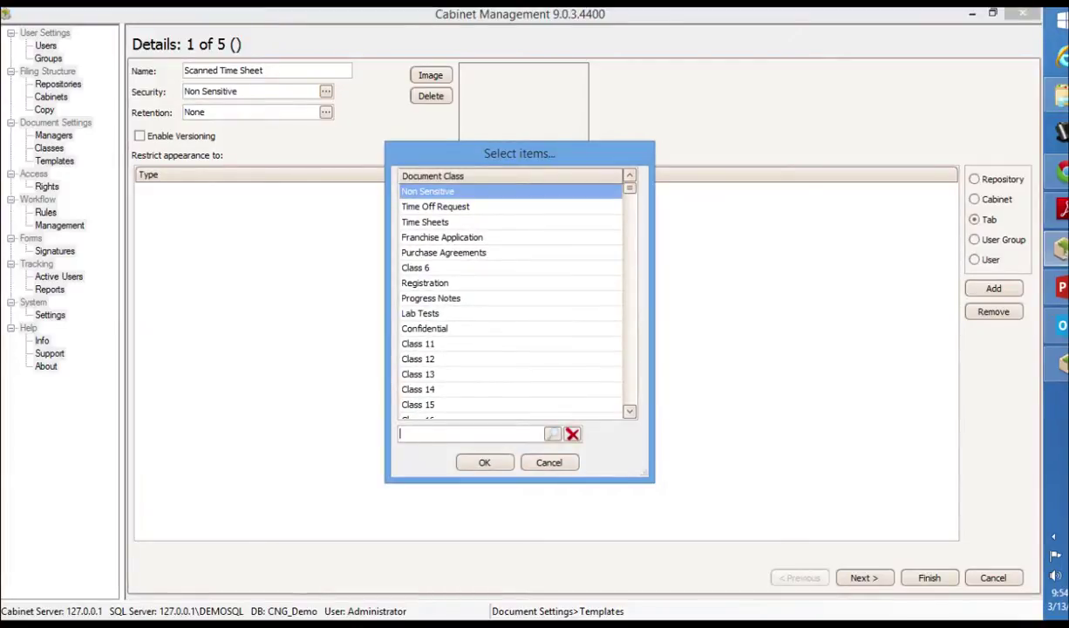
text(ti)
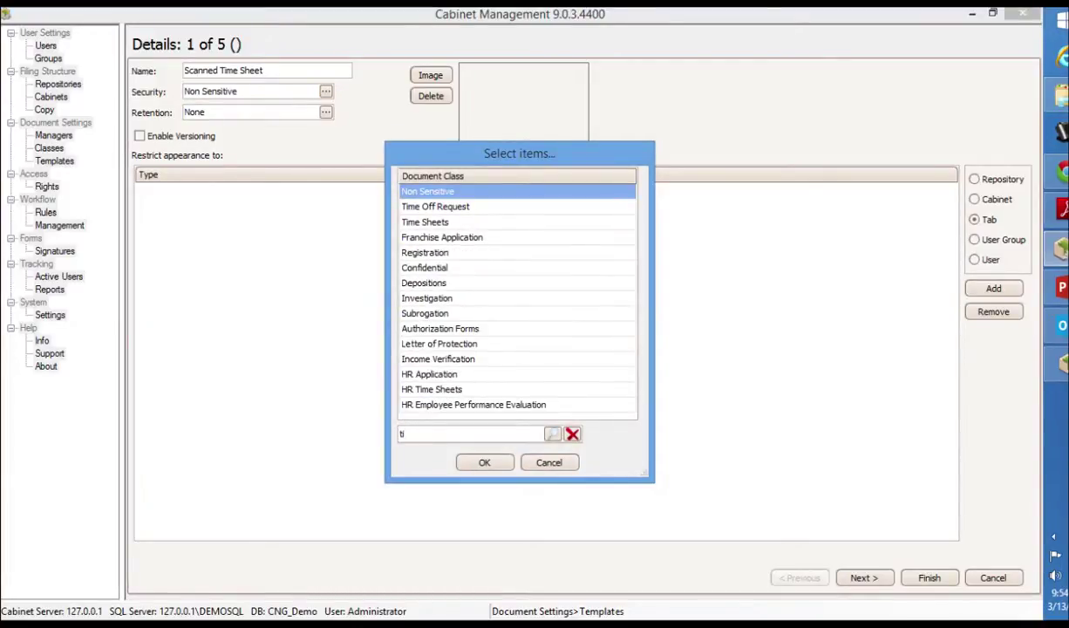
text(me)
click(425, 207)
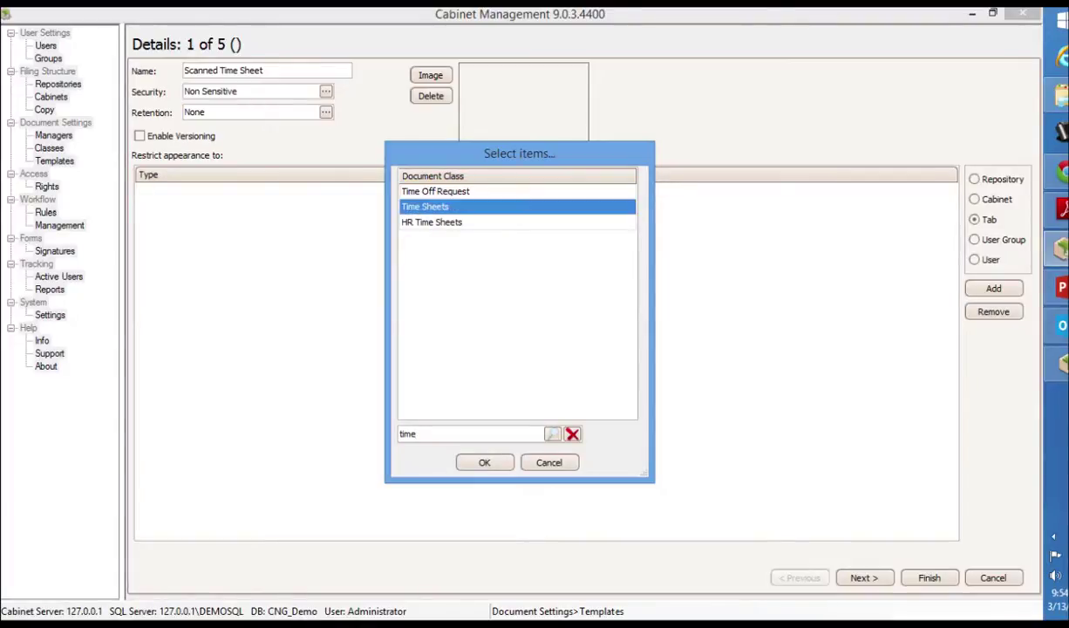
click(484, 462)
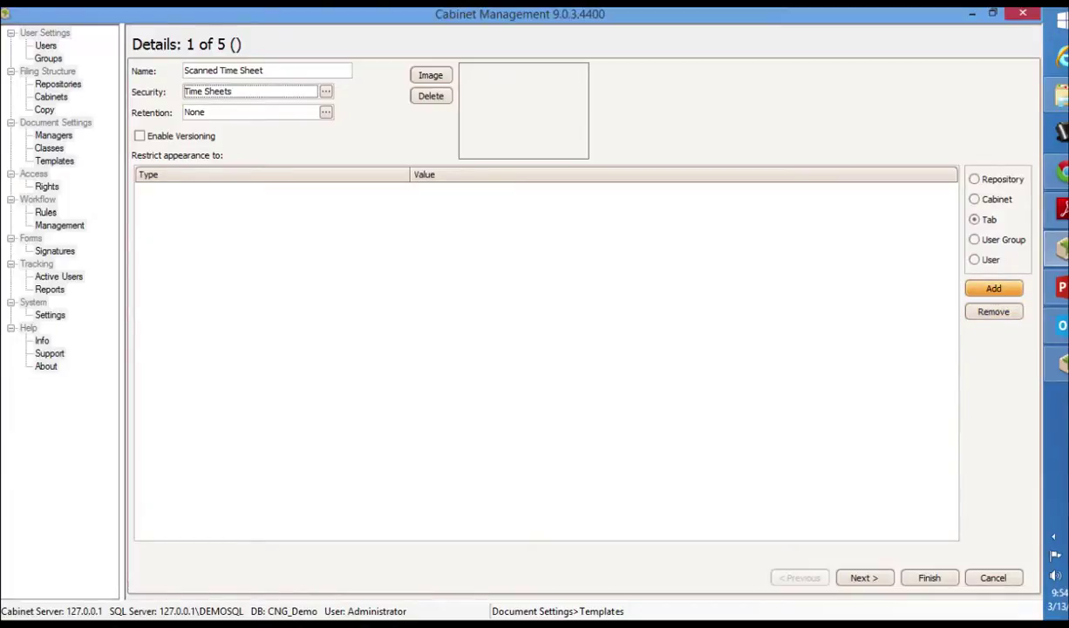
Restrict it to MyCo Industrial Supply\HR Active Employees\Time Sheets and associate Adobe.
click(993, 288)
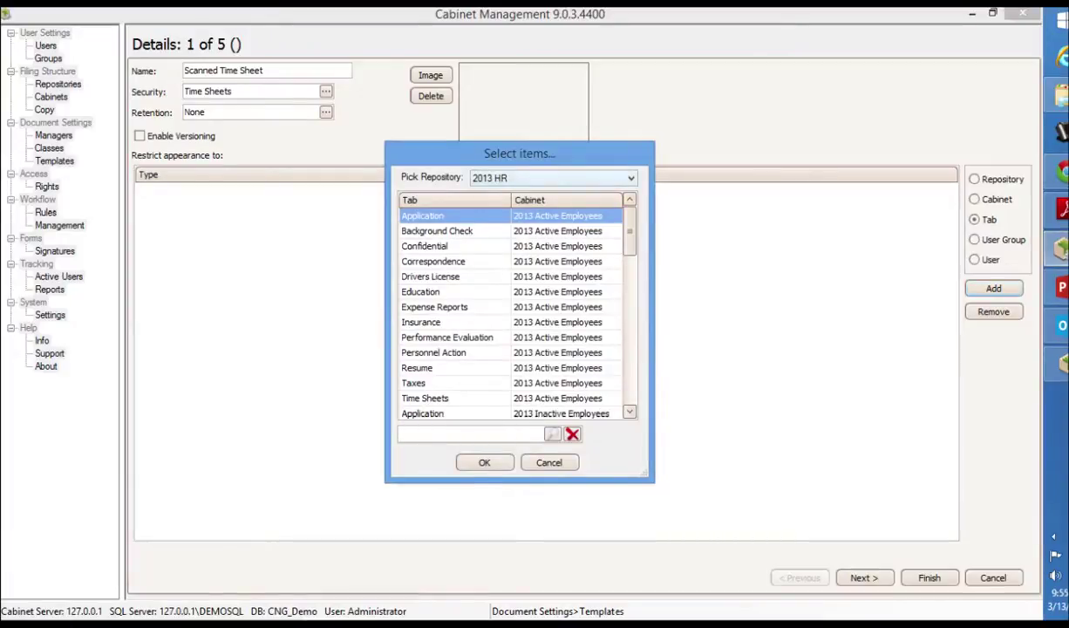
click(631, 178)
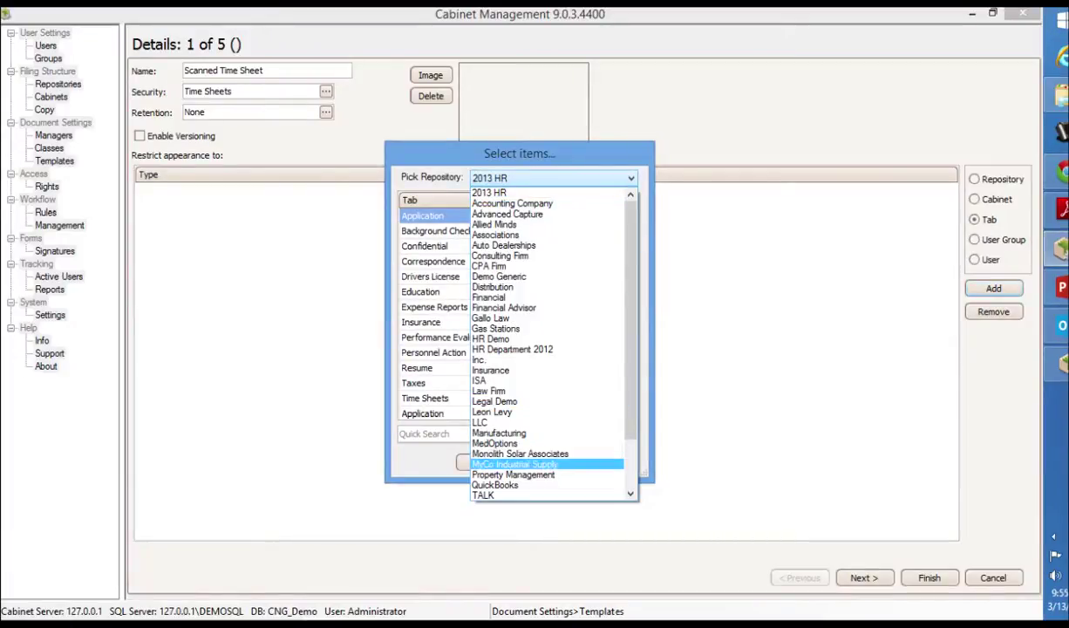
click(514, 464)
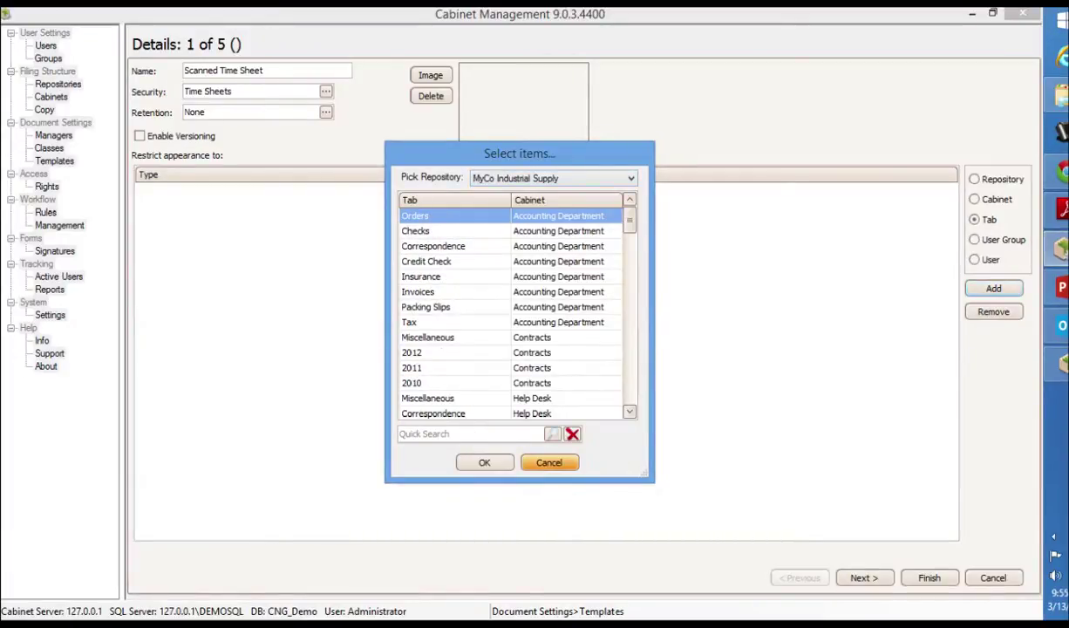
click(471, 433)
text(time)
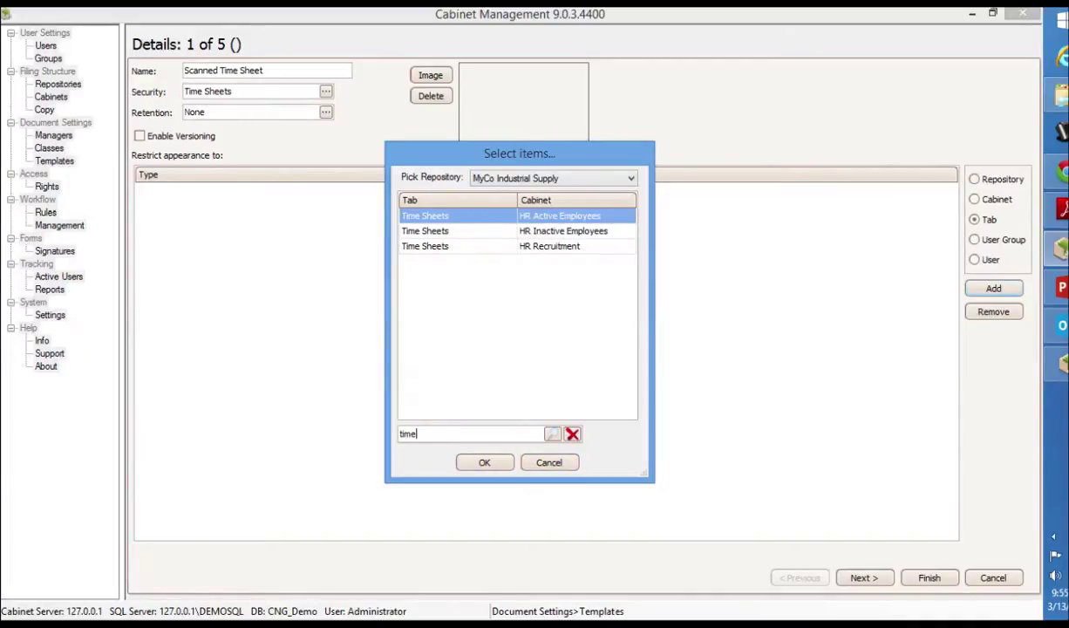
click(454, 215)
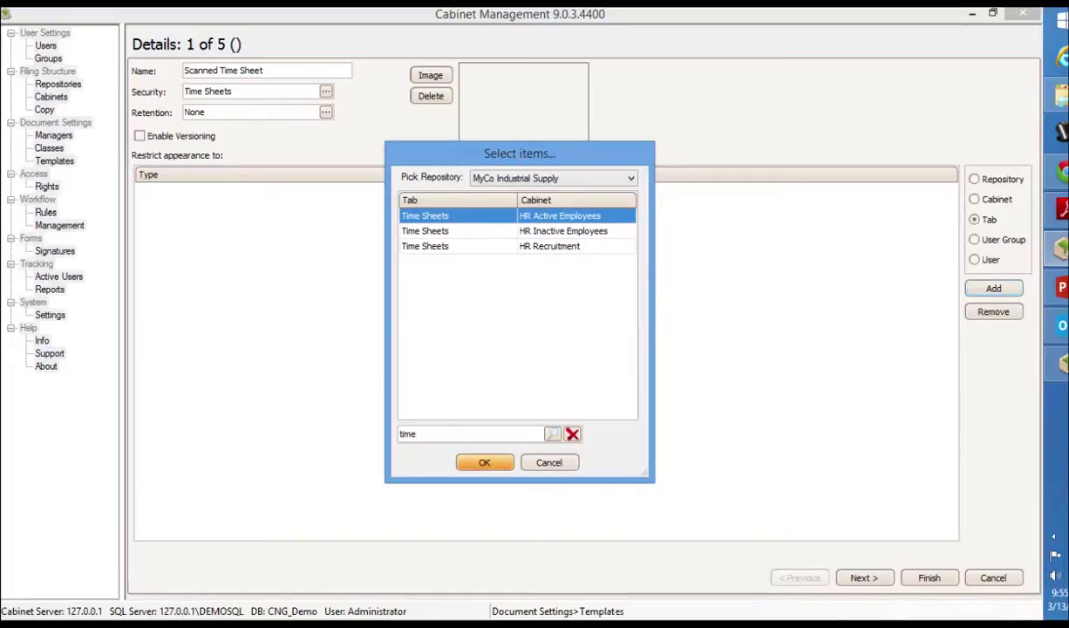
key(Return)
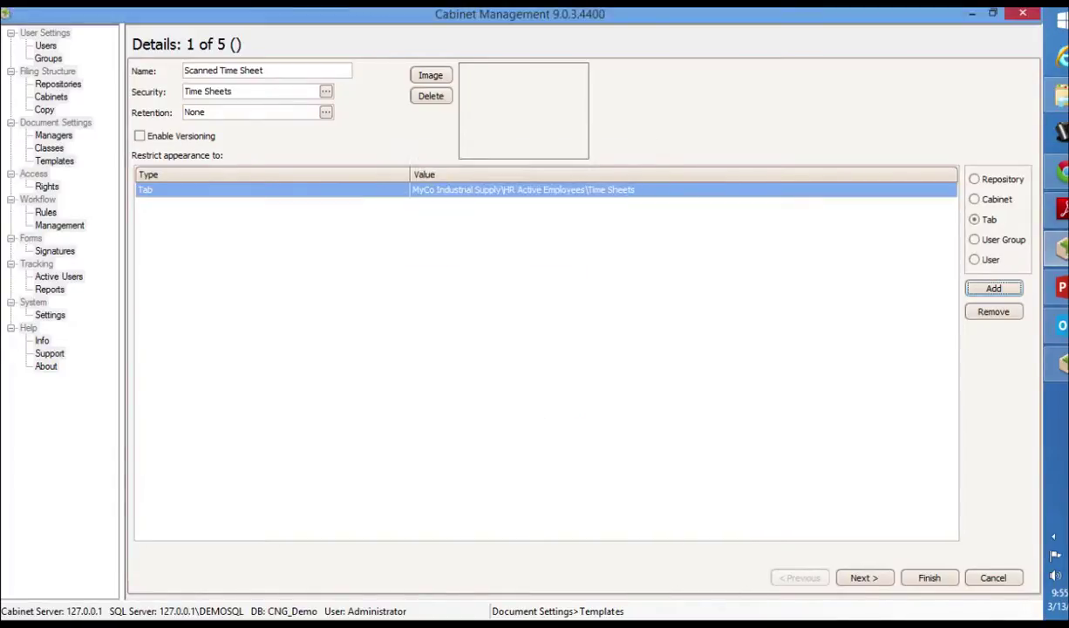
click(863, 577)
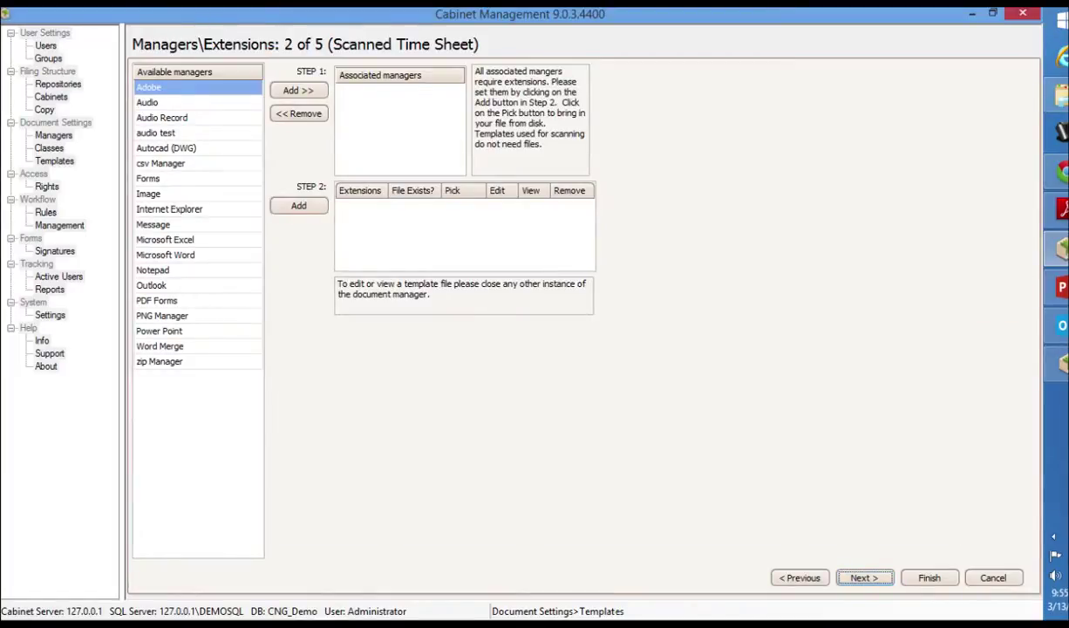
click(298, 89)
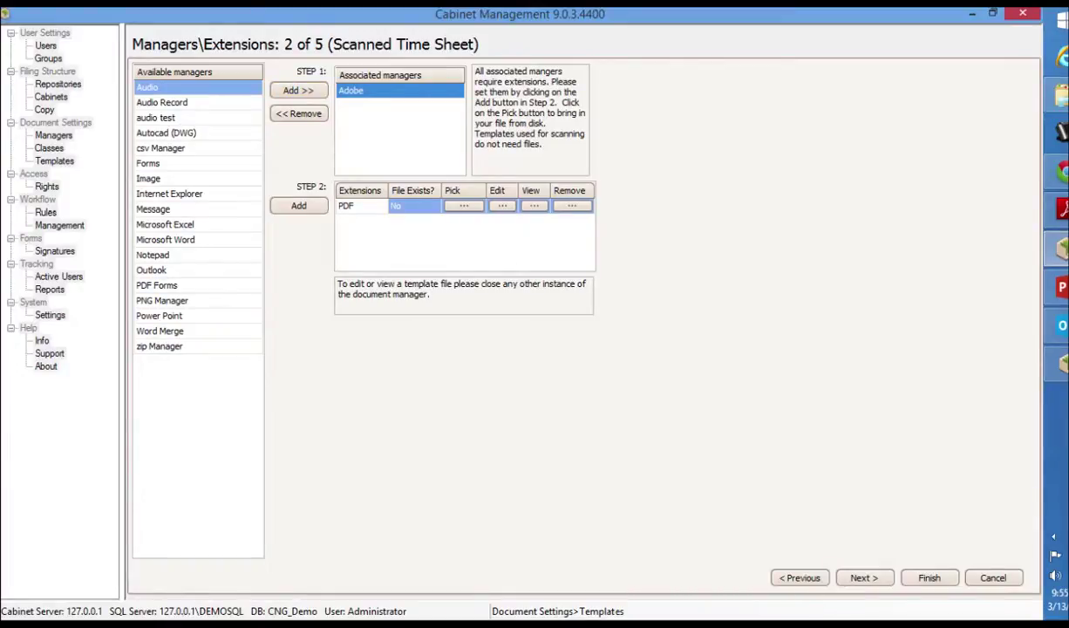
Associate Microsoft Word with the DOCX extension and advance to the Segments step.
click(165, 239)
click(298, 90)
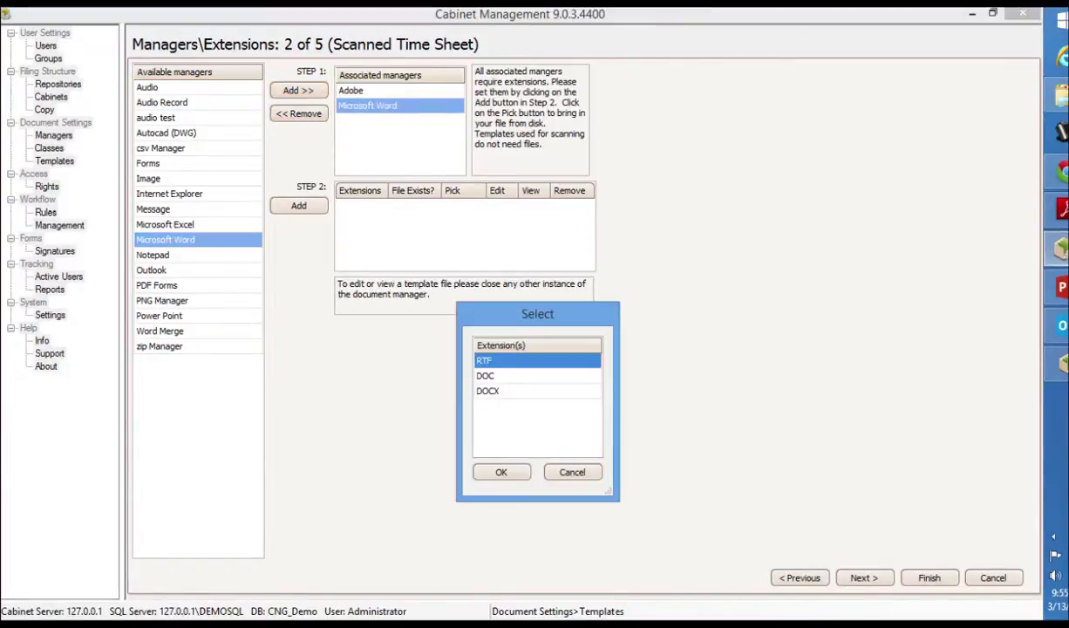
click(488, 391)
click(502, 471)
click(863, 578)
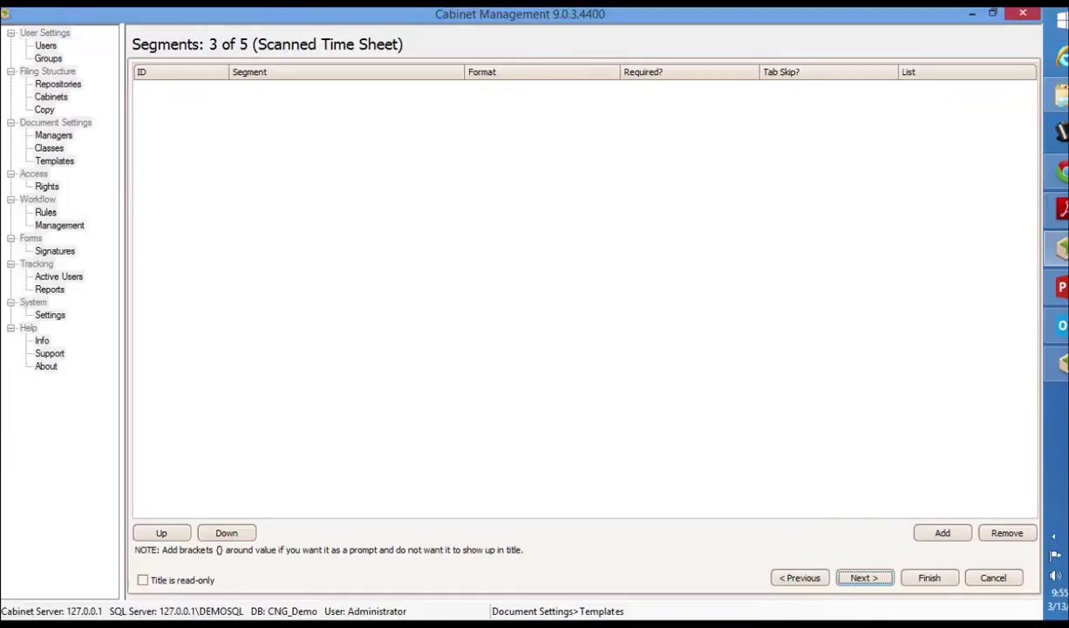
Add a {Week Commencing} prompt segment followed by a <Date> segment.
click(943, 533)
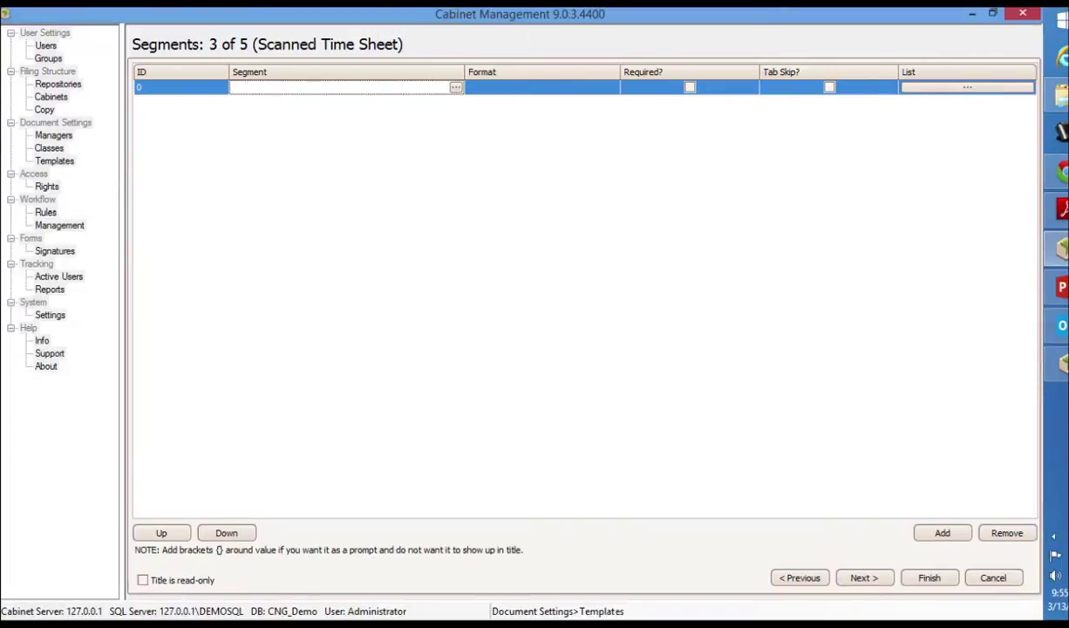
text({Week Comm)
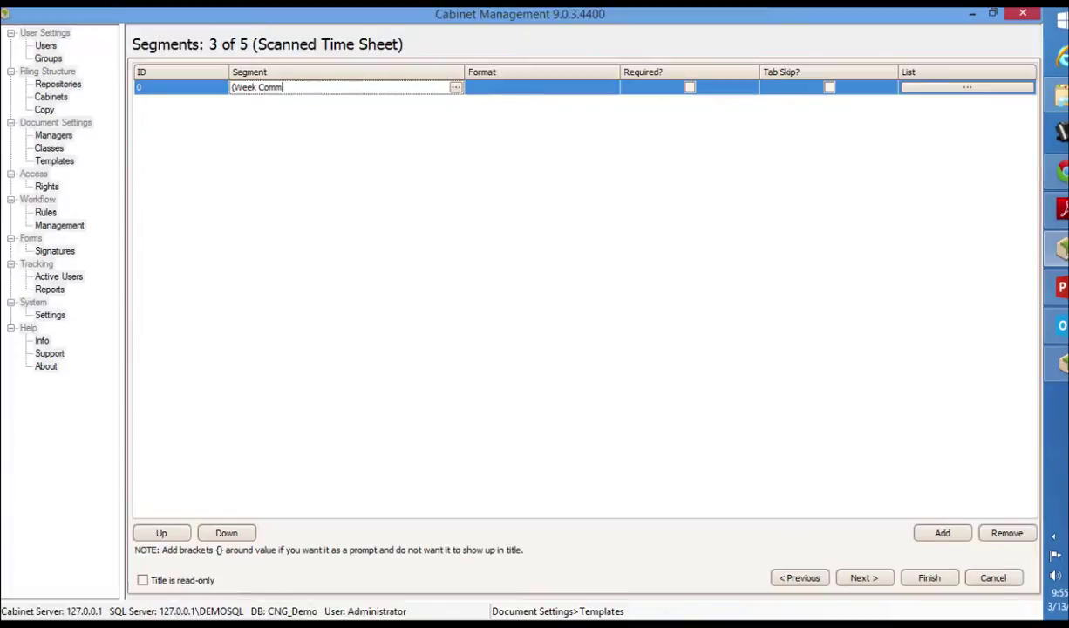
text(encing})
key(BackSpace)
text(})
click(287, 87)
text(n)
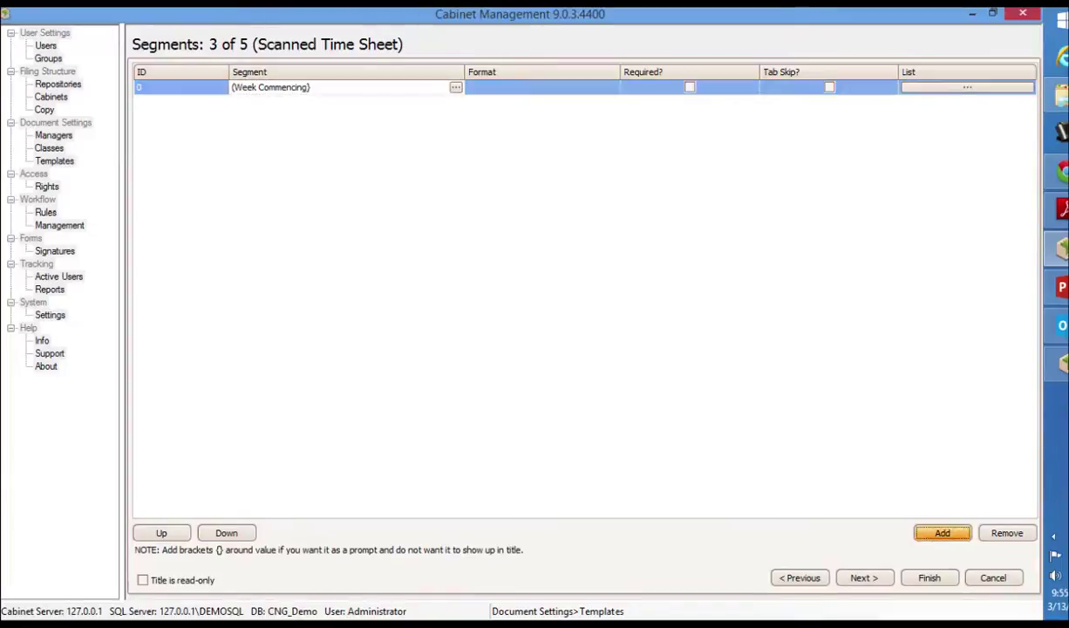
click(943, 532)
click(455, 102)
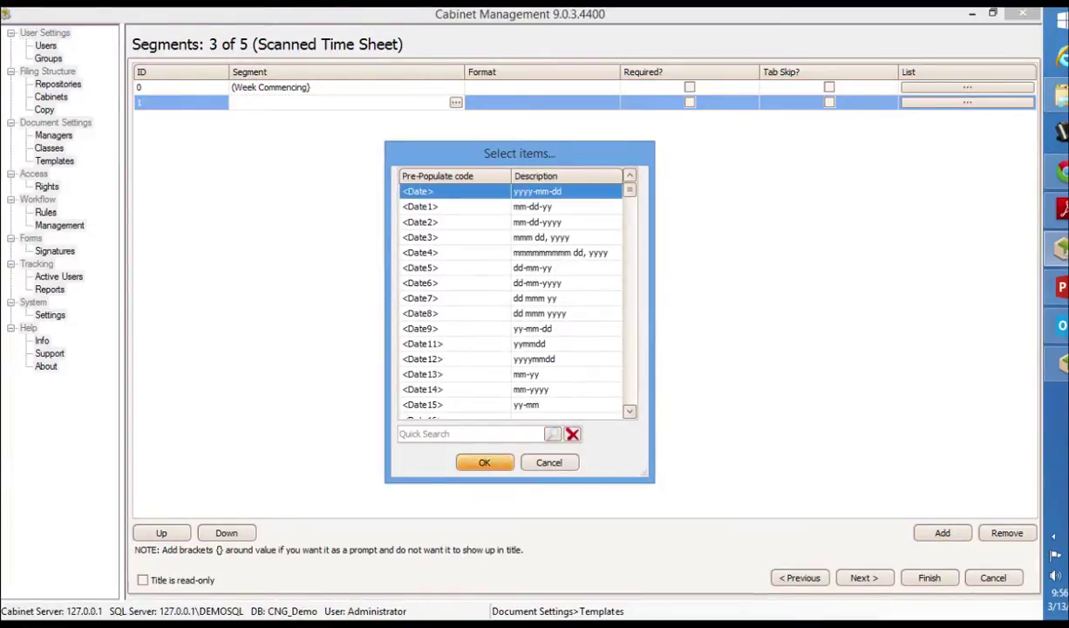
click(484, 462)
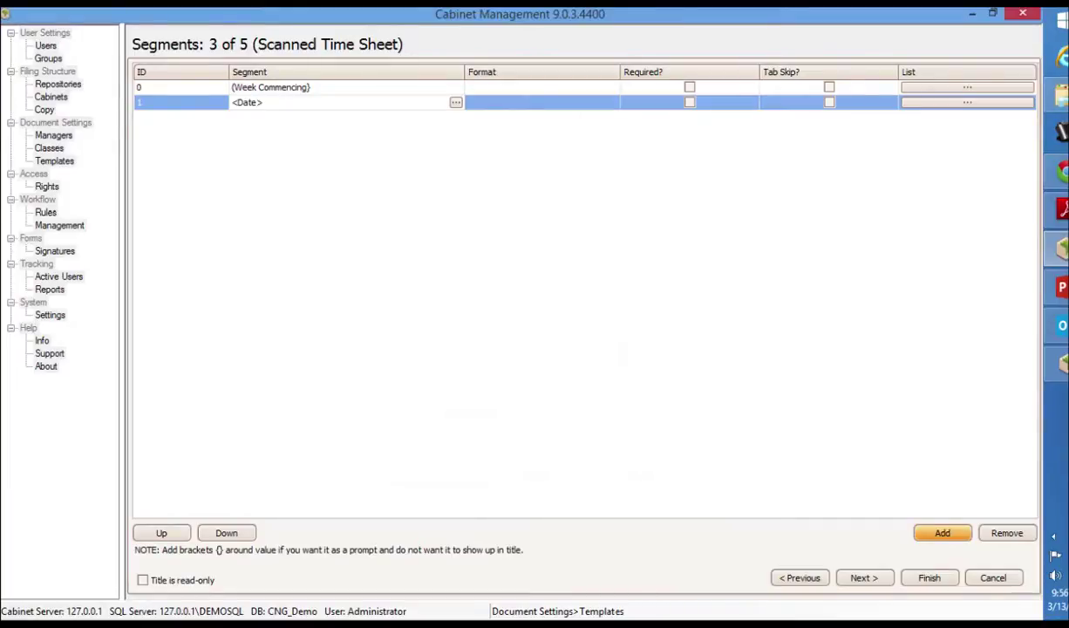
Add 'Time Sheet for' and <Idx1> segments, and tick Tab Skip on the Week Commencing row.
click(942, 532)
text(Time Sheet for)
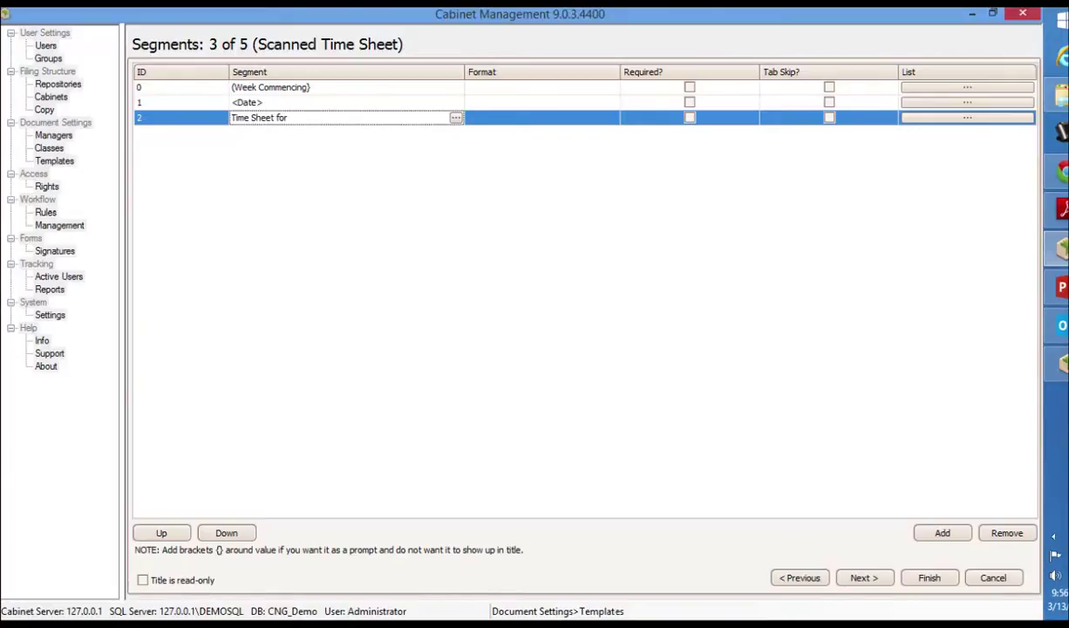
click(942, 532)
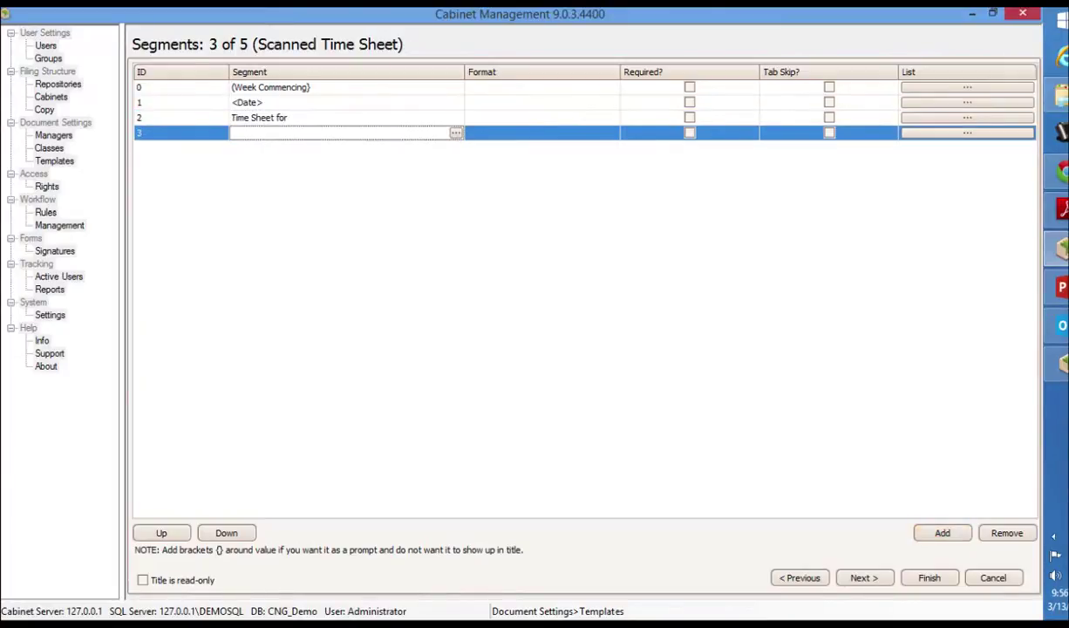
click(456, 132)
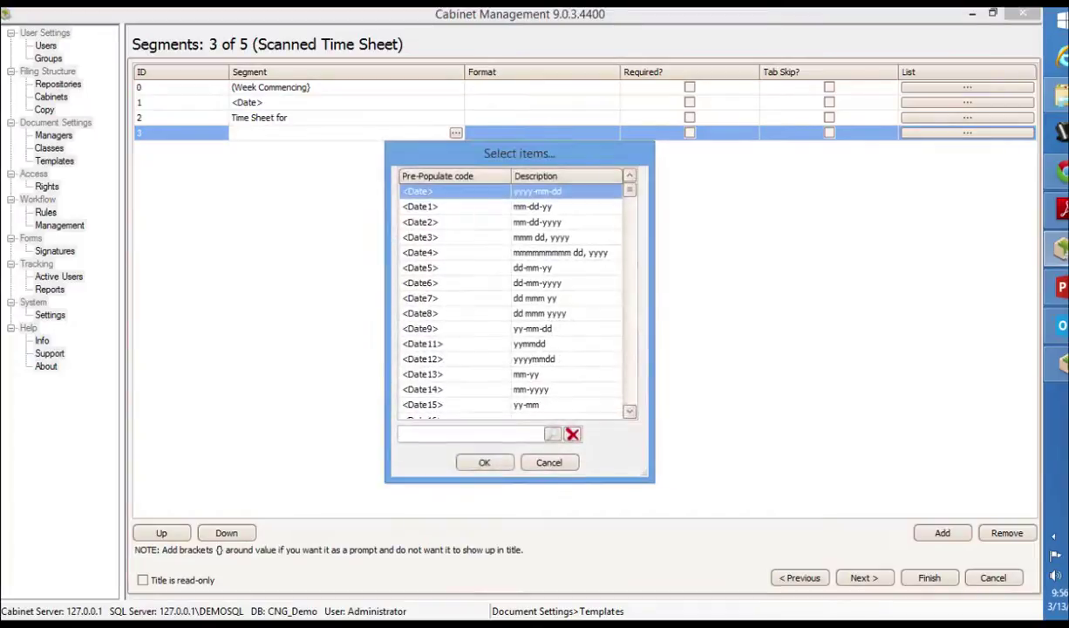
scroll(514, 296, down, 7)
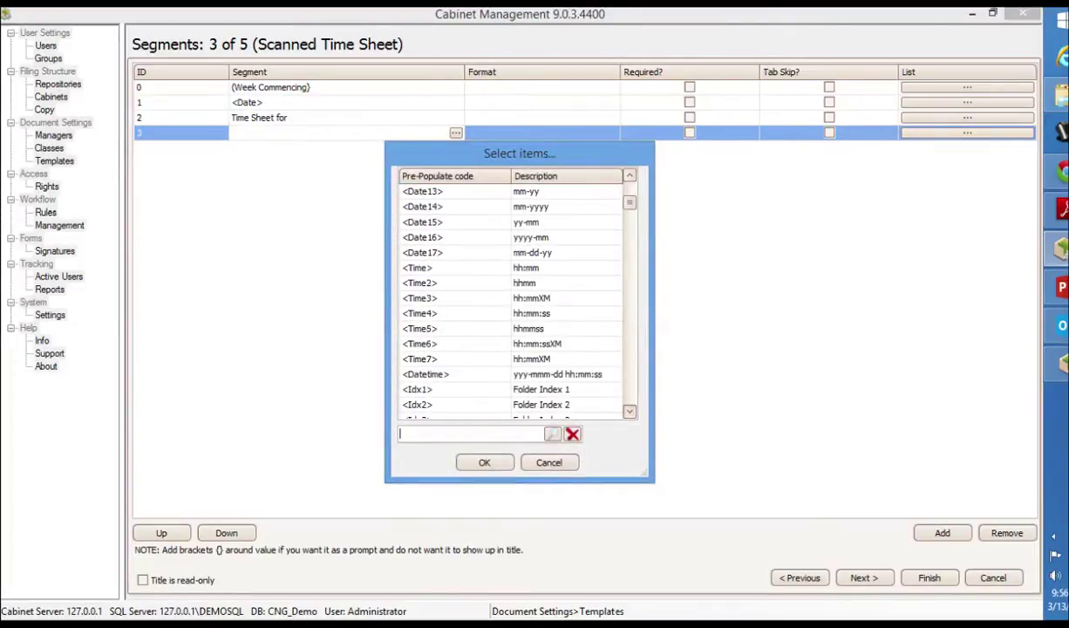
click(427, 283)
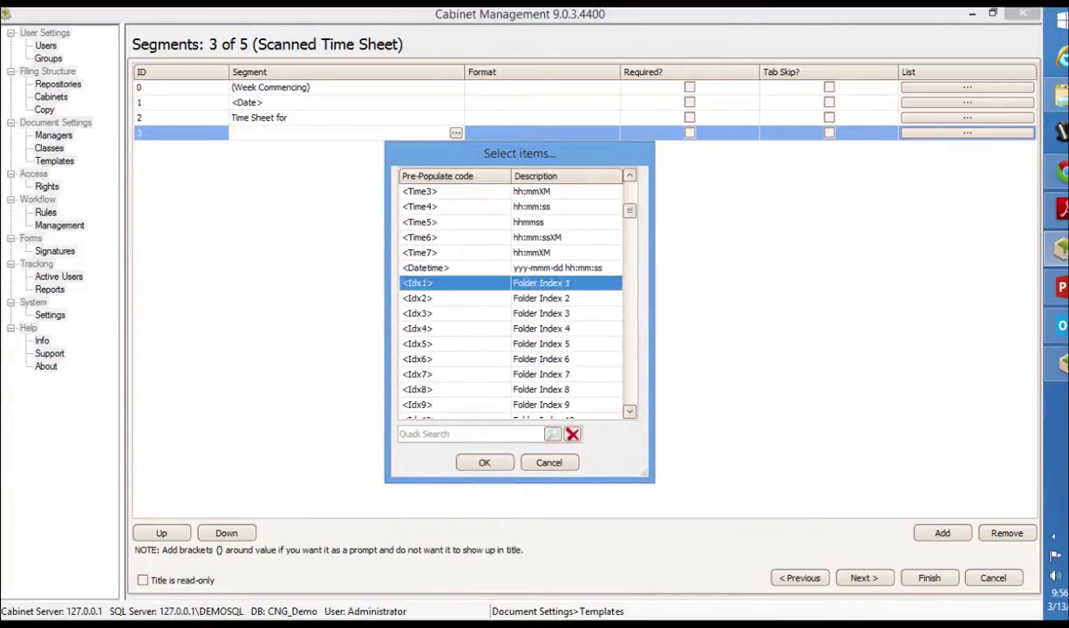
click(484, 462)
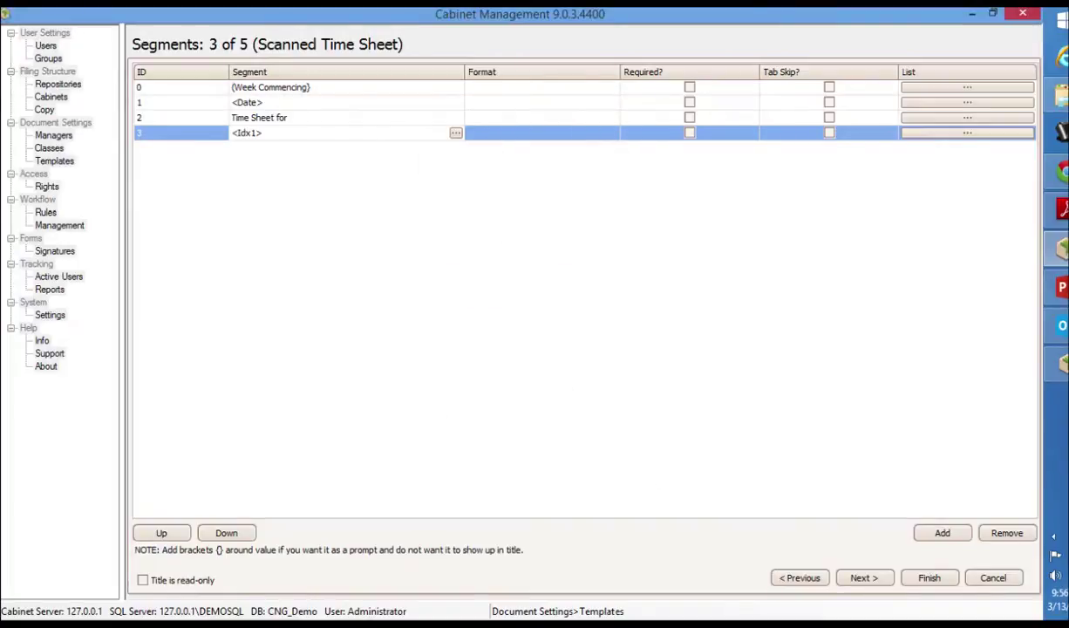
click(793, 84)
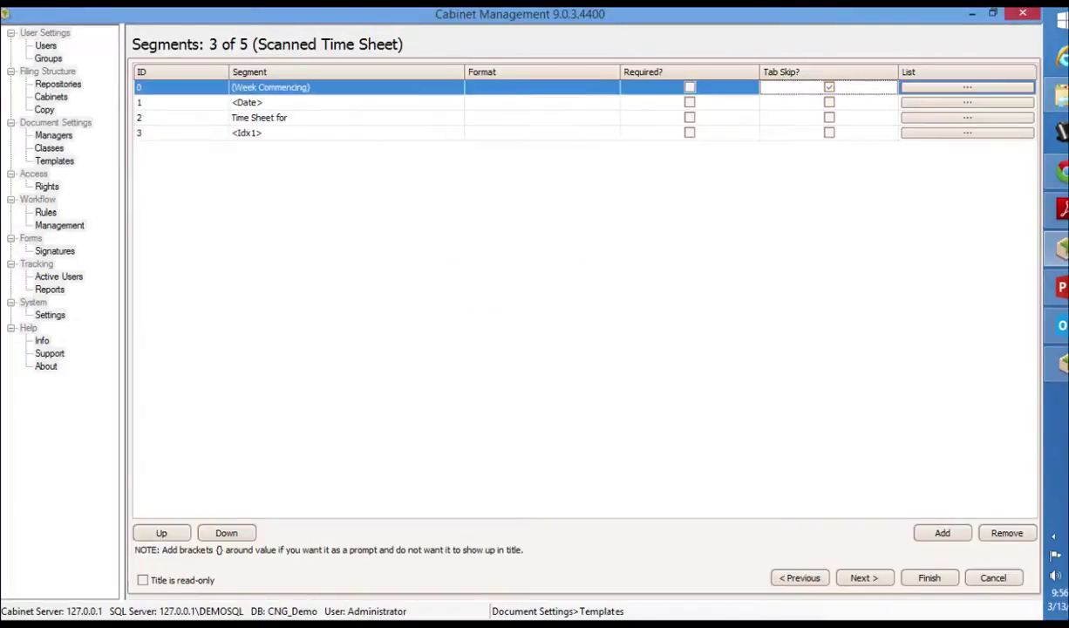
Tick Tab Skip on the Date, Time Sheet for and <Idx1> rows, and add a tab-skipped '_' segment.
click(794, 102)
click(794, 117)
click(794, 132)
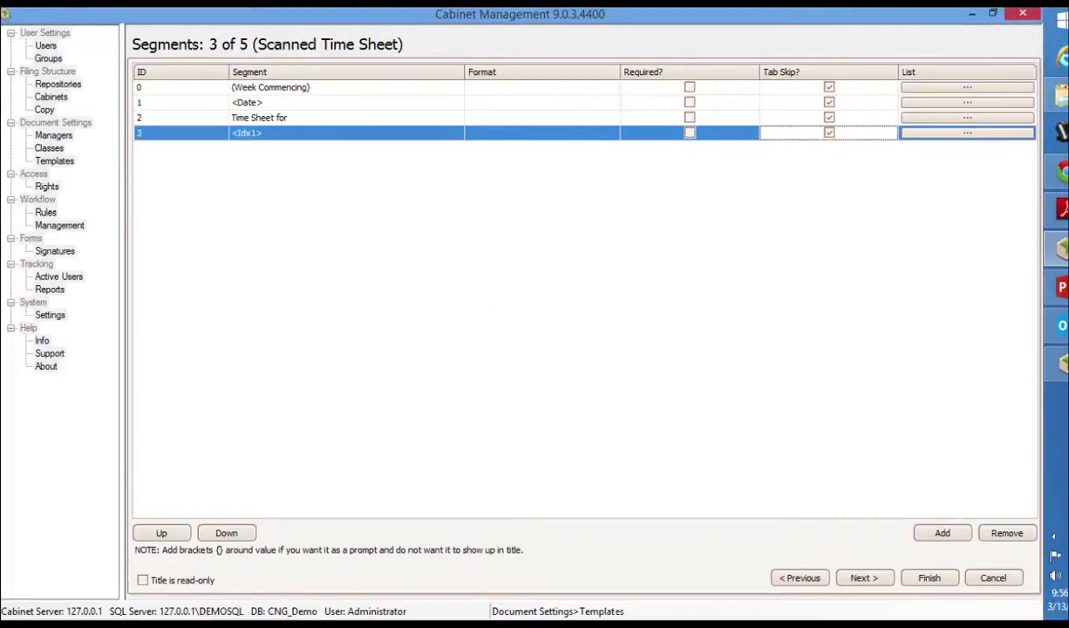
click(942, 533)
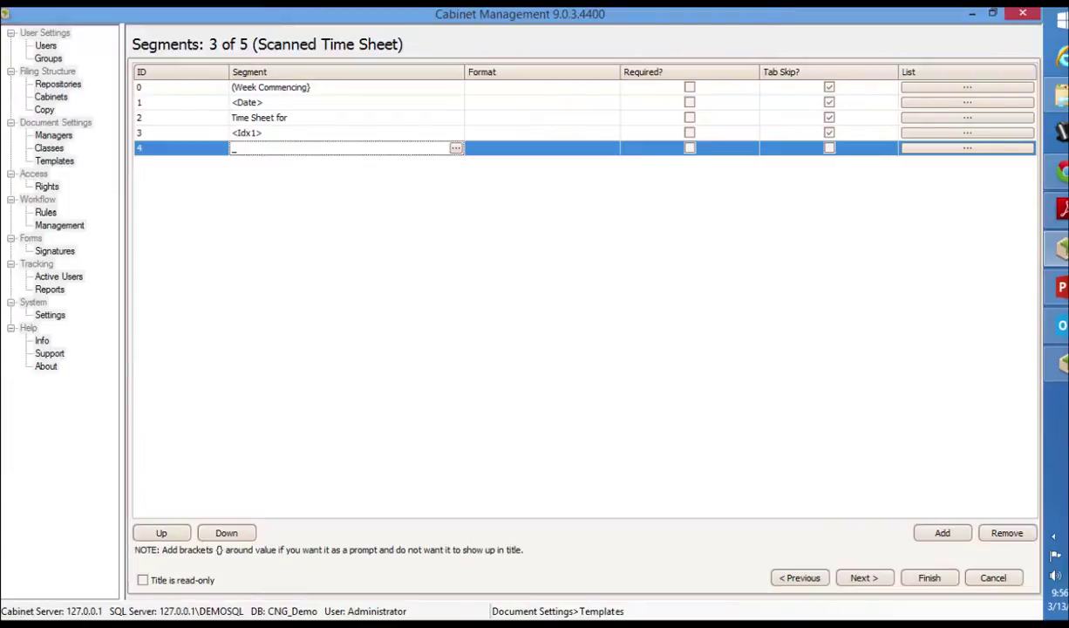
text(_)
click(829, 147)
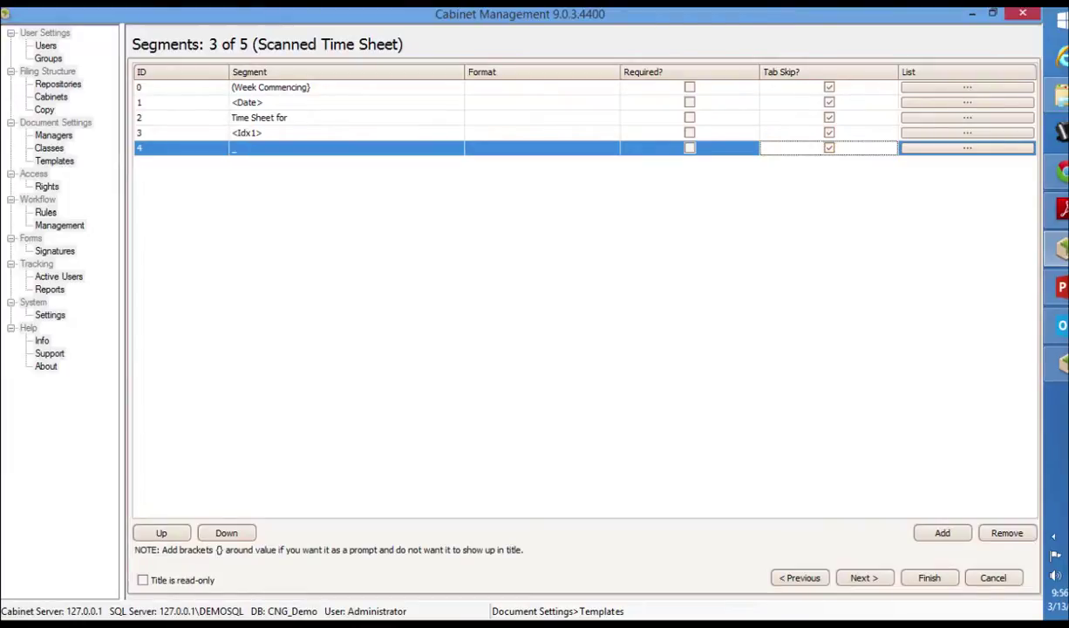
Add a required {# of hours worked} prompt segment and advance to Options.
click(943, 533)
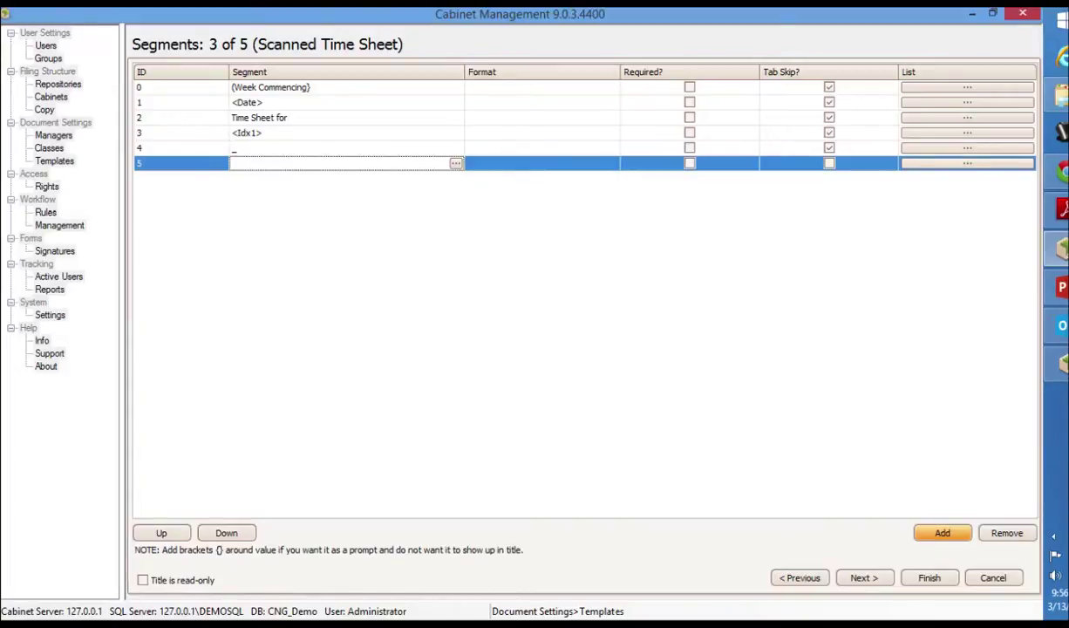
text({# of hours worked)
text(})
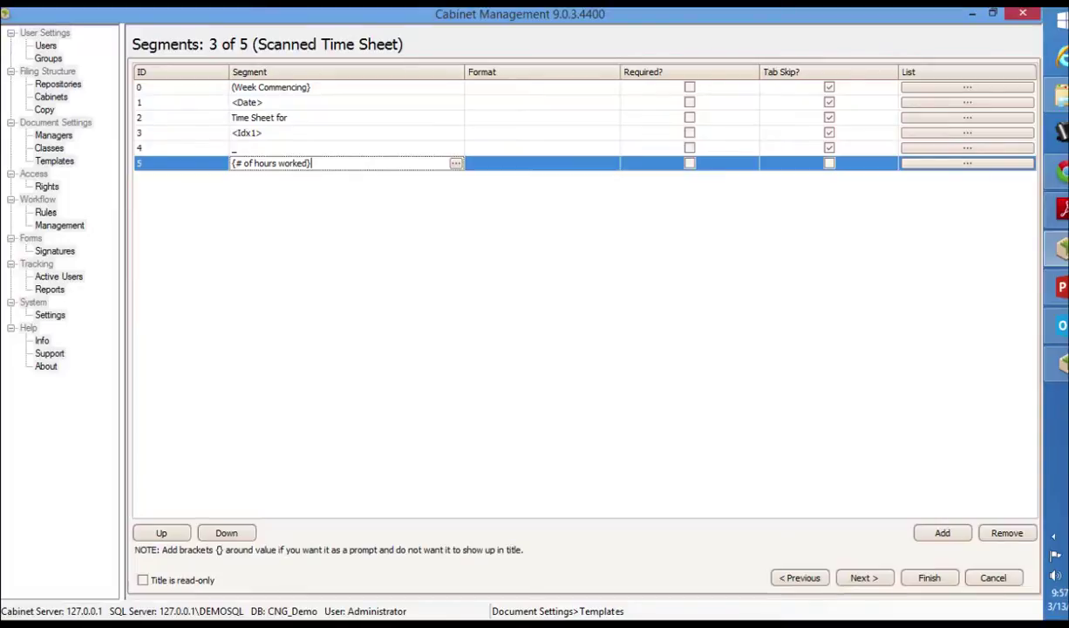
click(690, 163)
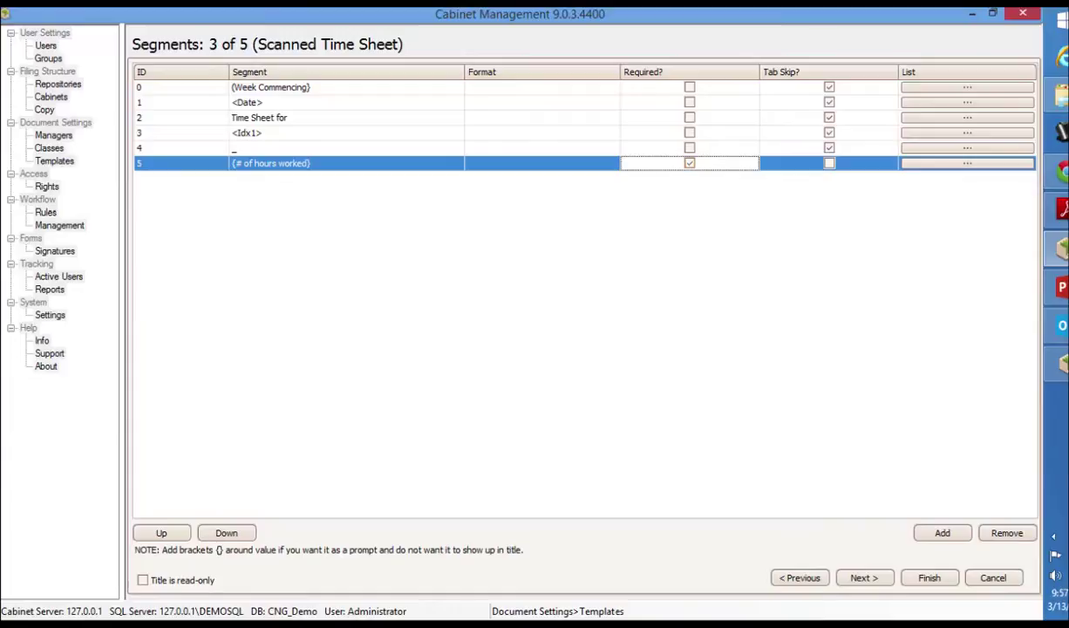
click(865, 577)
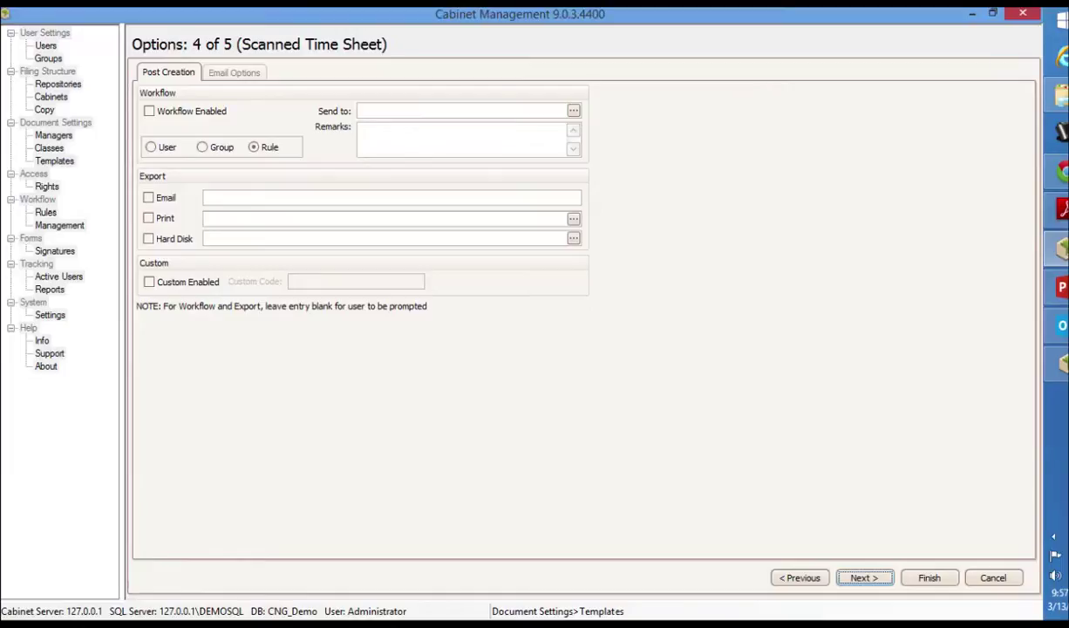
Enable workflow after filing, routed to a single chosen user.
click(149, 111)
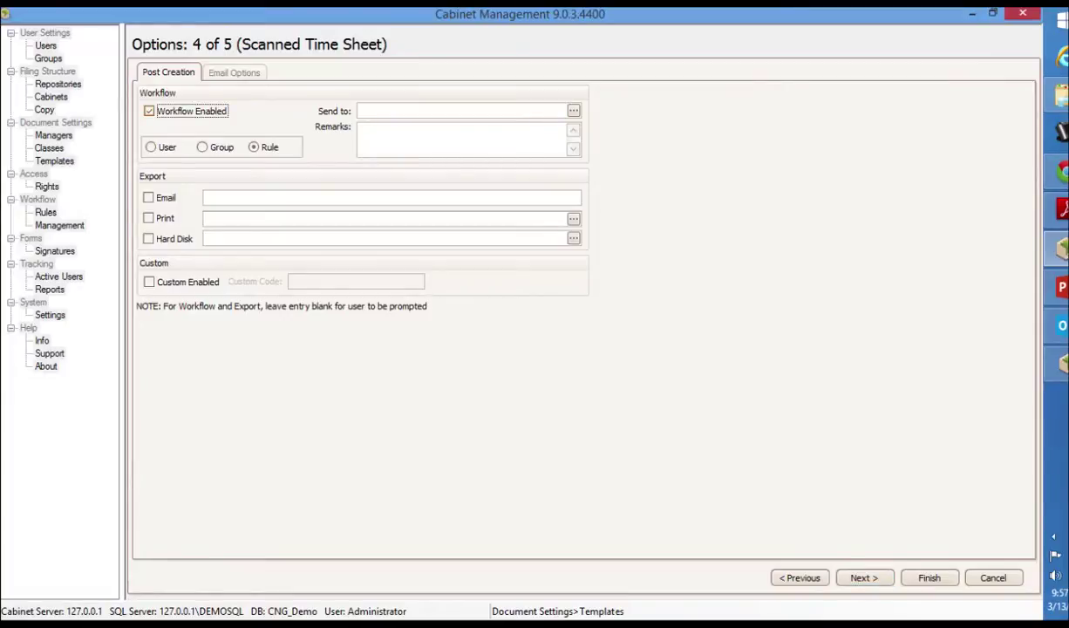
click(152, 147)
click(573, 110)
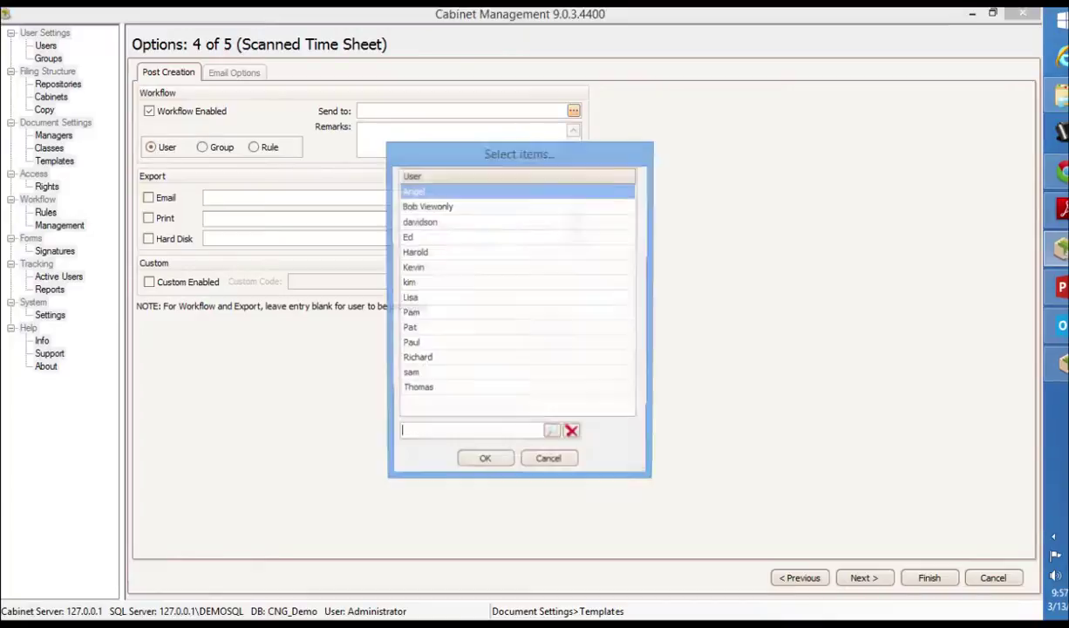
click(413, 268)
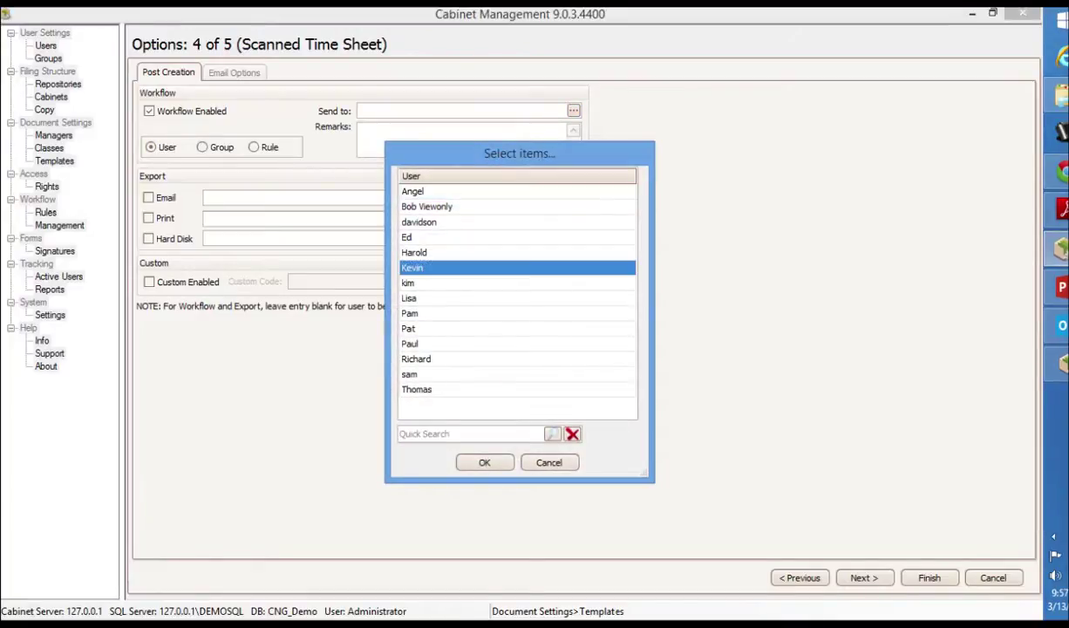
click(485, 462)
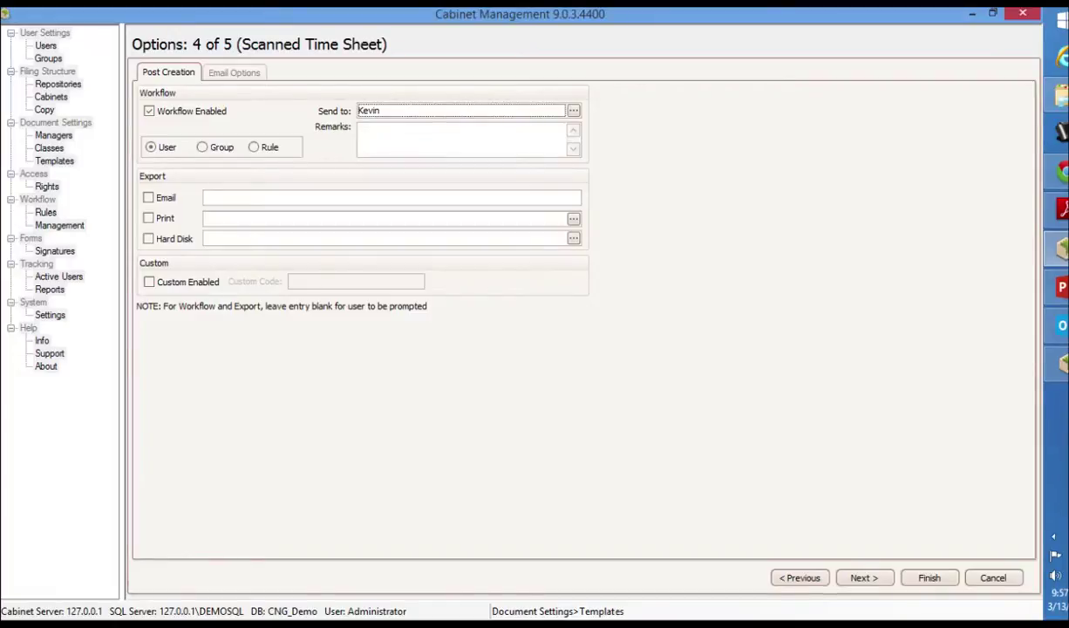
Enable email export to the recipient's e-mail address and move on to the Summary.
click(148, 197)
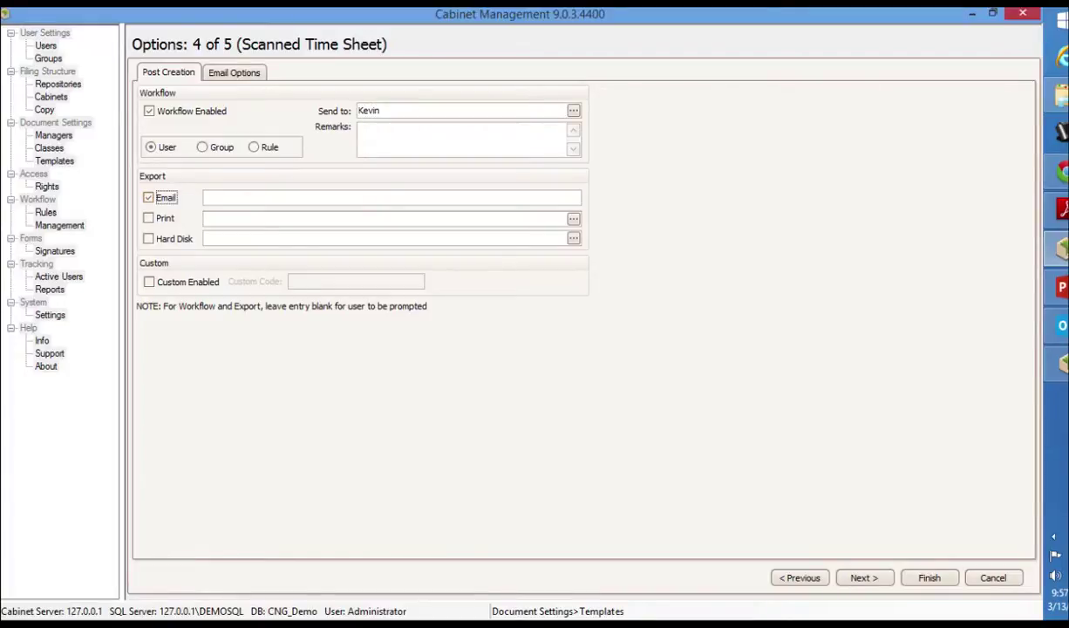
click(206, 197)
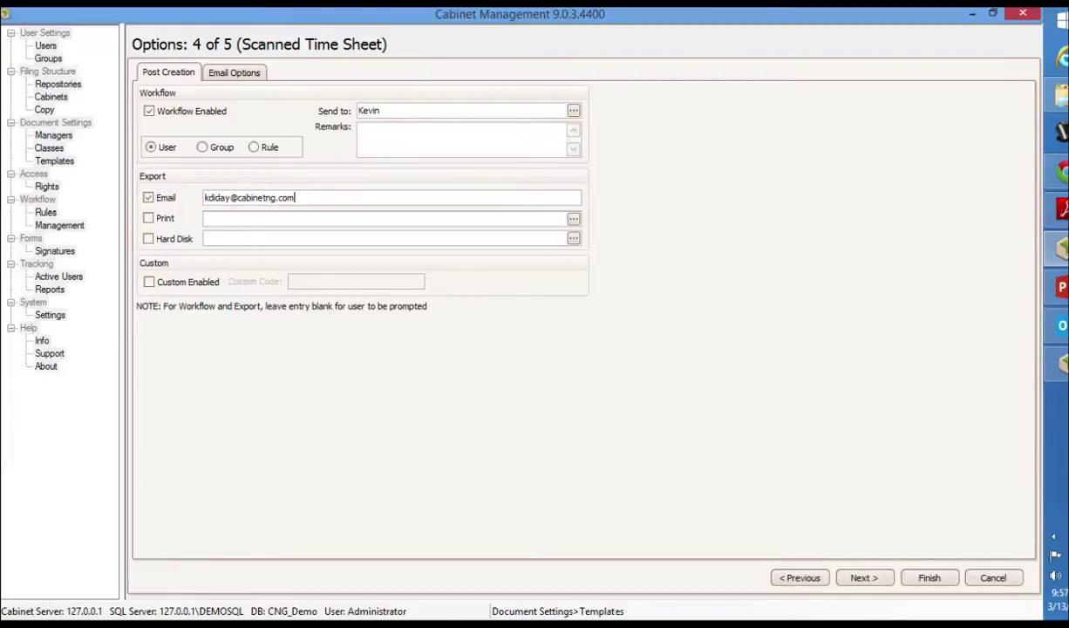
click(863, 577)
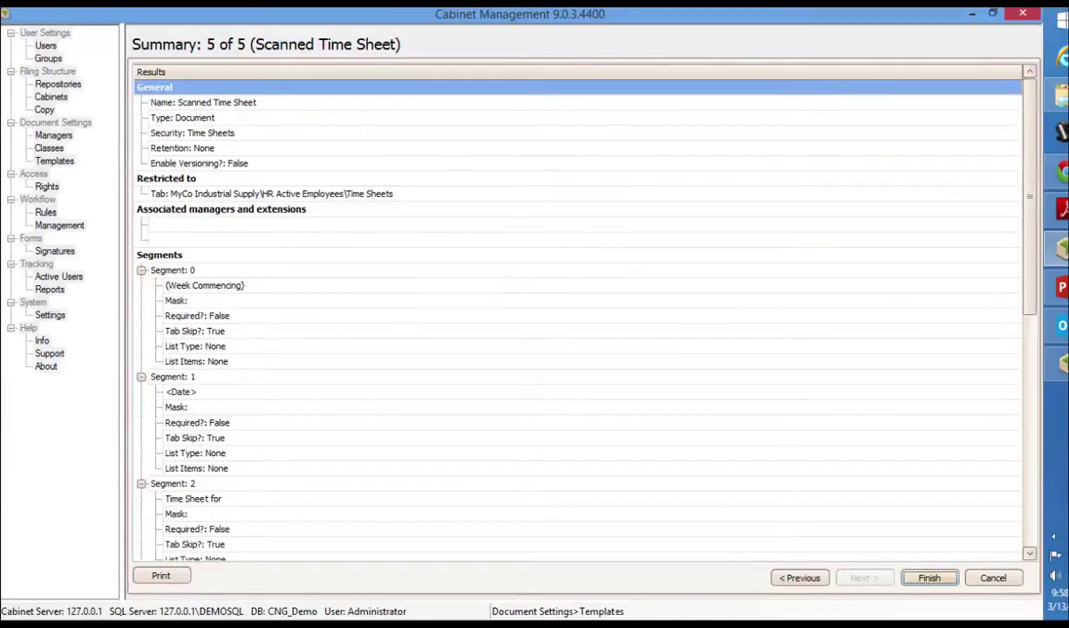
Finish the wizard to save the Scanned Time Sheet template, then bring SAFE 9.0 forward.
click(926, 577)
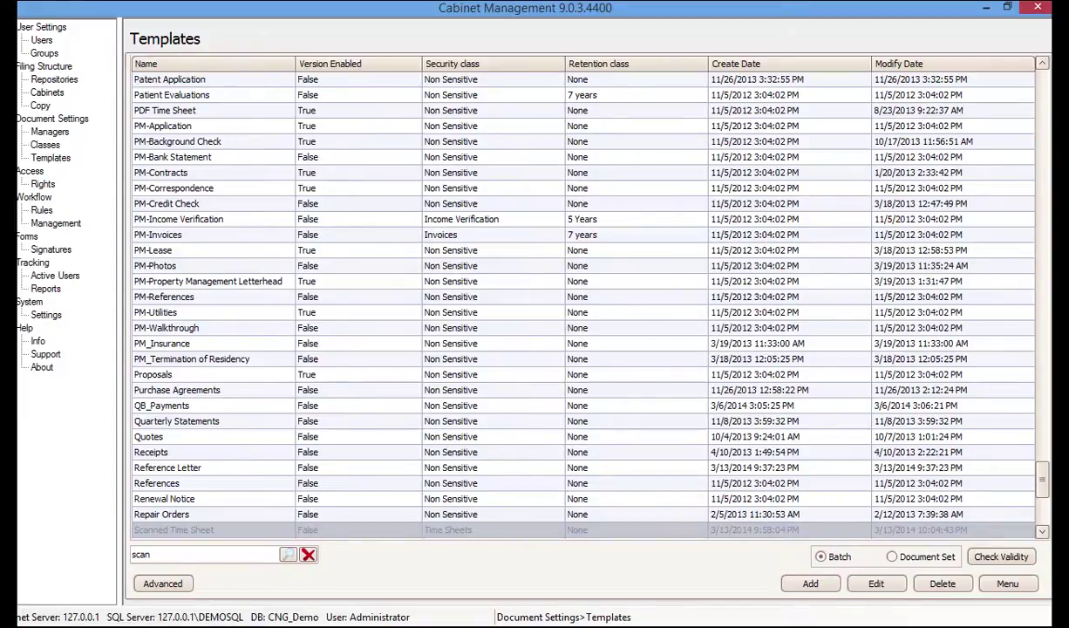
key(alt+Tab)
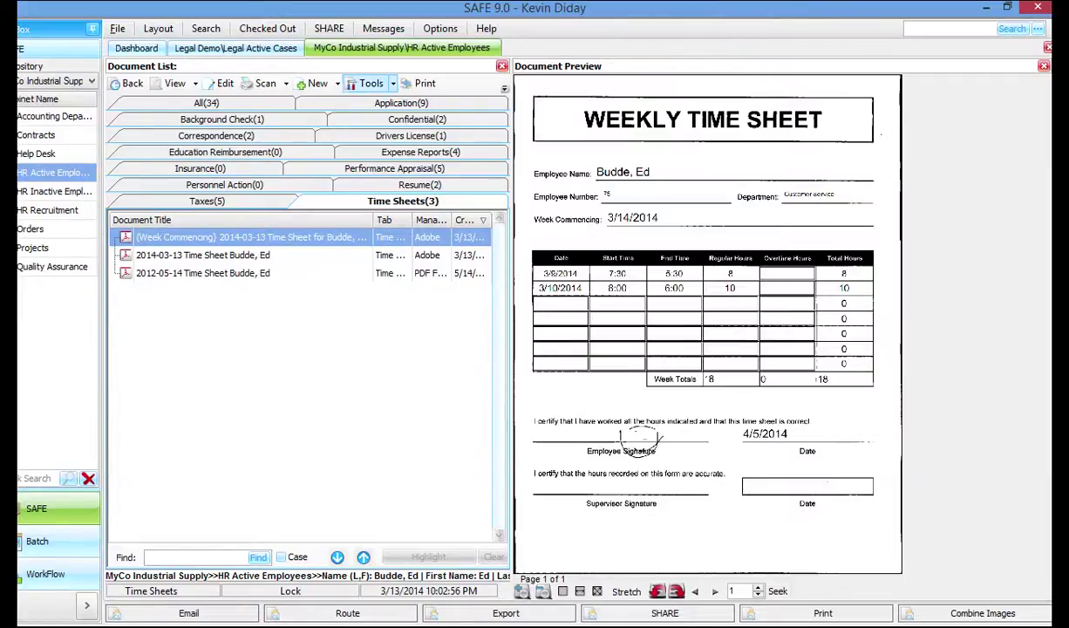
Import the scanned time sheet PDF from disk for filing.
click(367, 83)
click(386, 119)
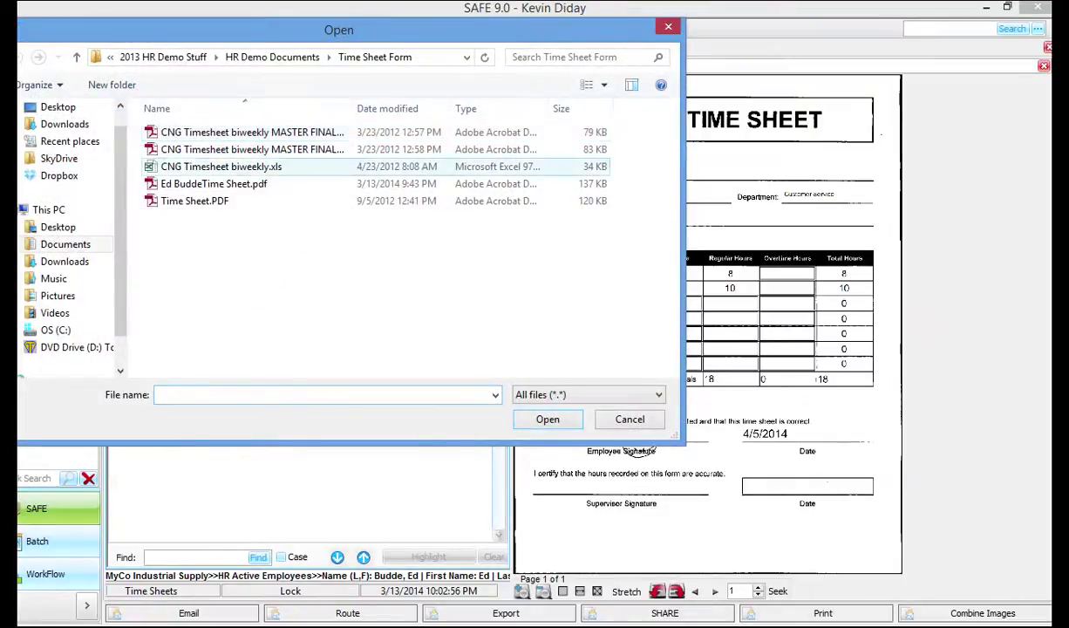
click(213, 183)
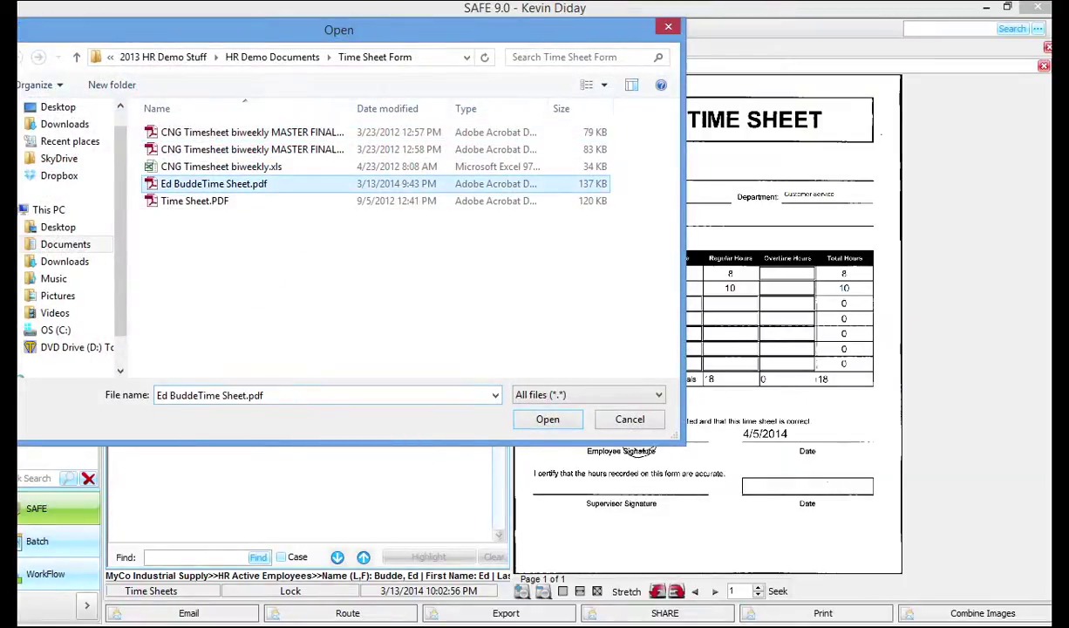
key(Return)
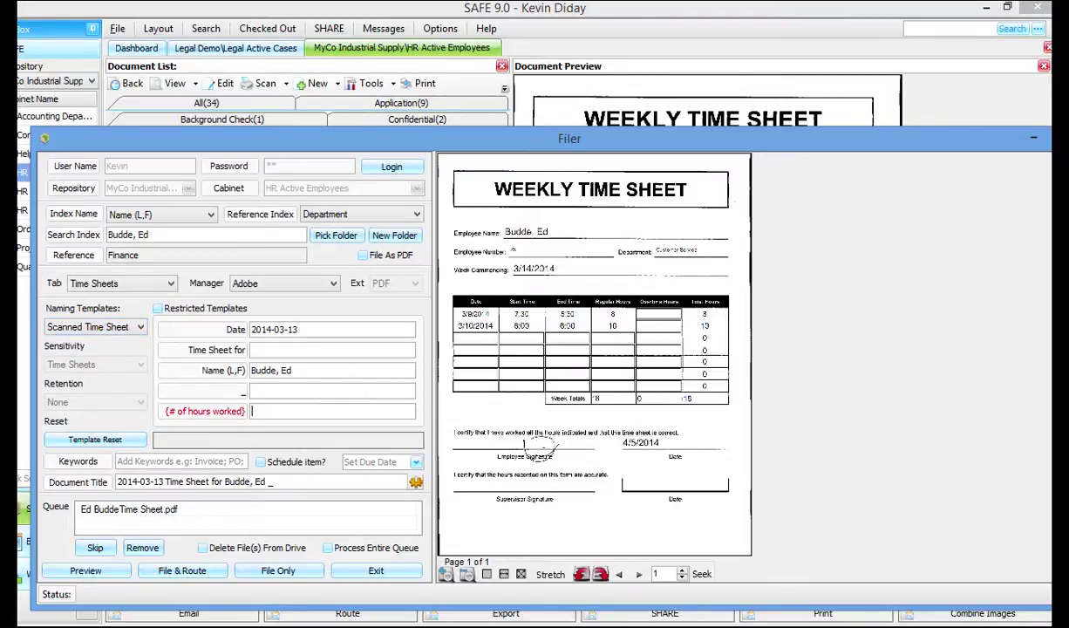
Enter 18 in the hours worked prompt and file the time sheet only.
click(252, 411)
text(18)
click(278, 571)
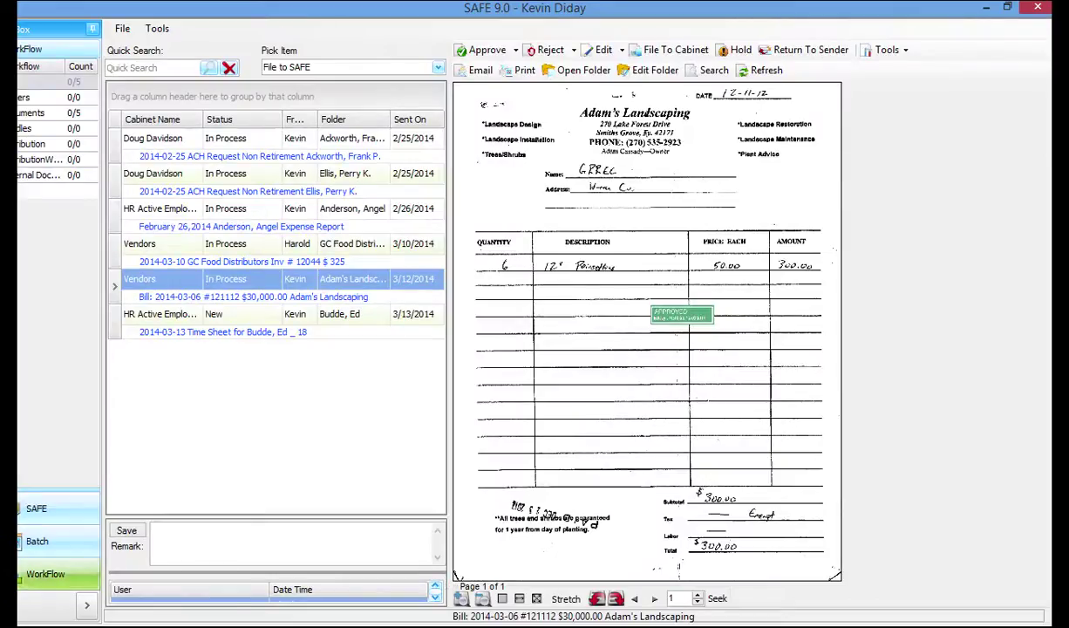
Preview the new 2014-03-13 time sheet row in the WorkFlow list.
click(235, 314)
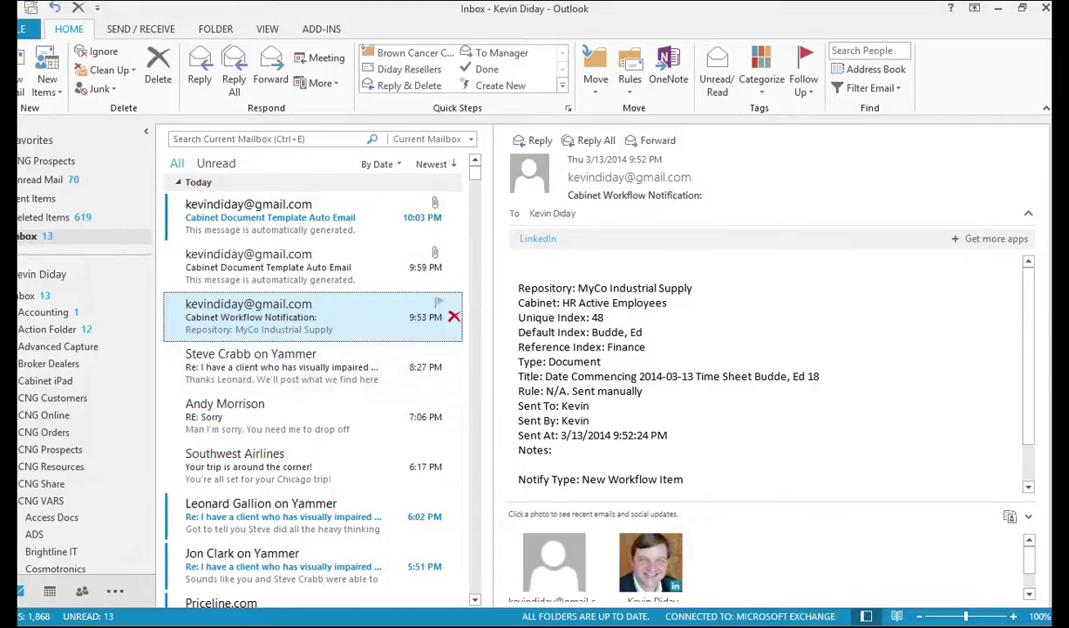
Read the 9:59 PM auto email and 9:53 PM workflow notification, ending on the 10:06 PM auto email.
click(314, 317)
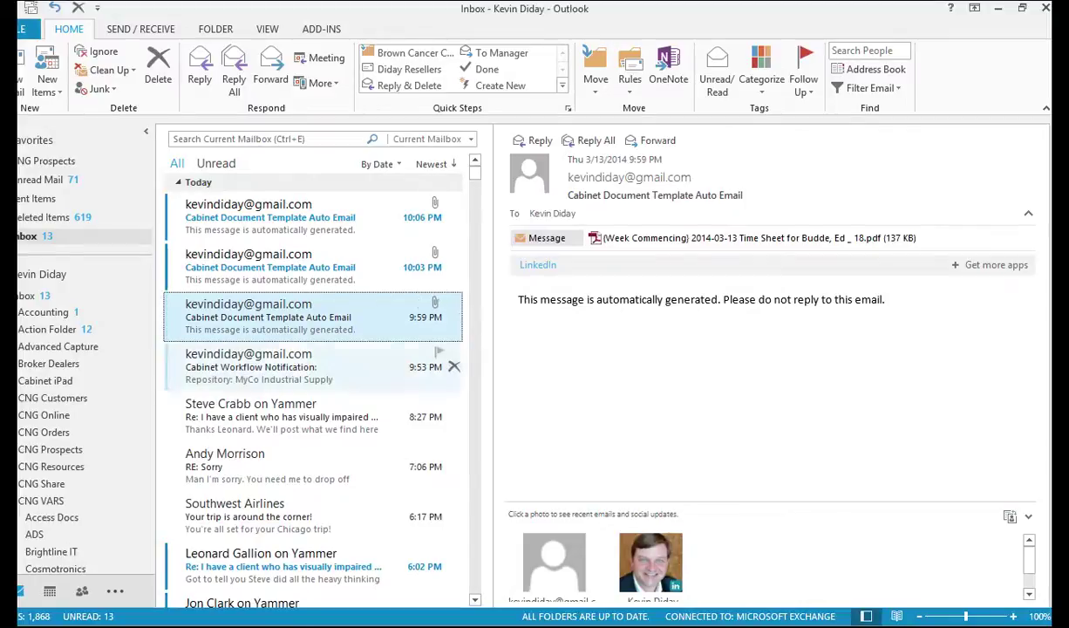
click(314, 366)
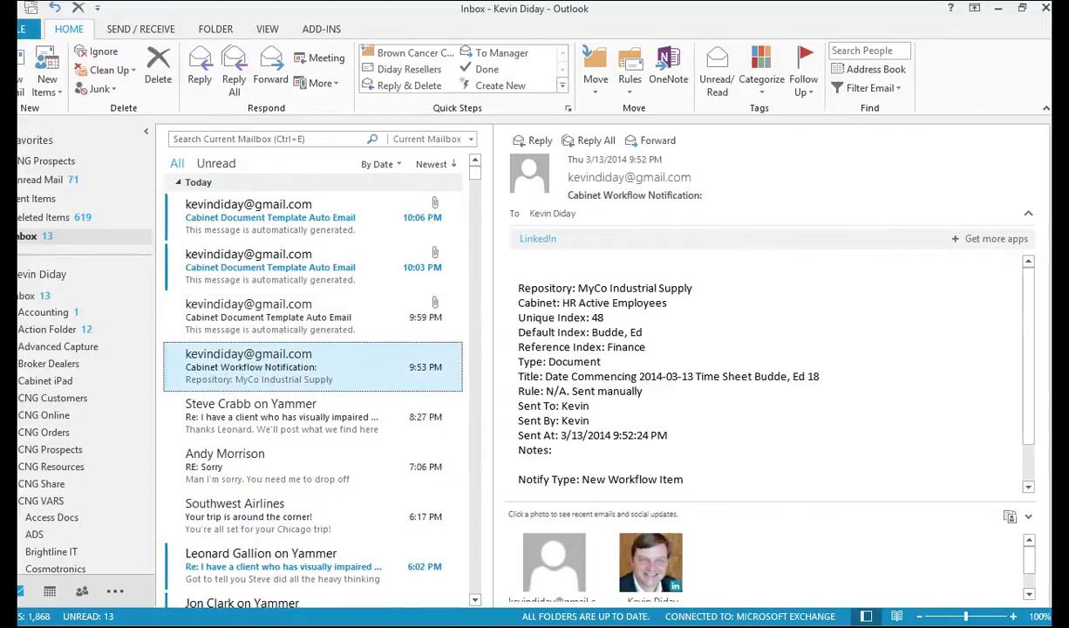
scroll(768, 366, down, 1)
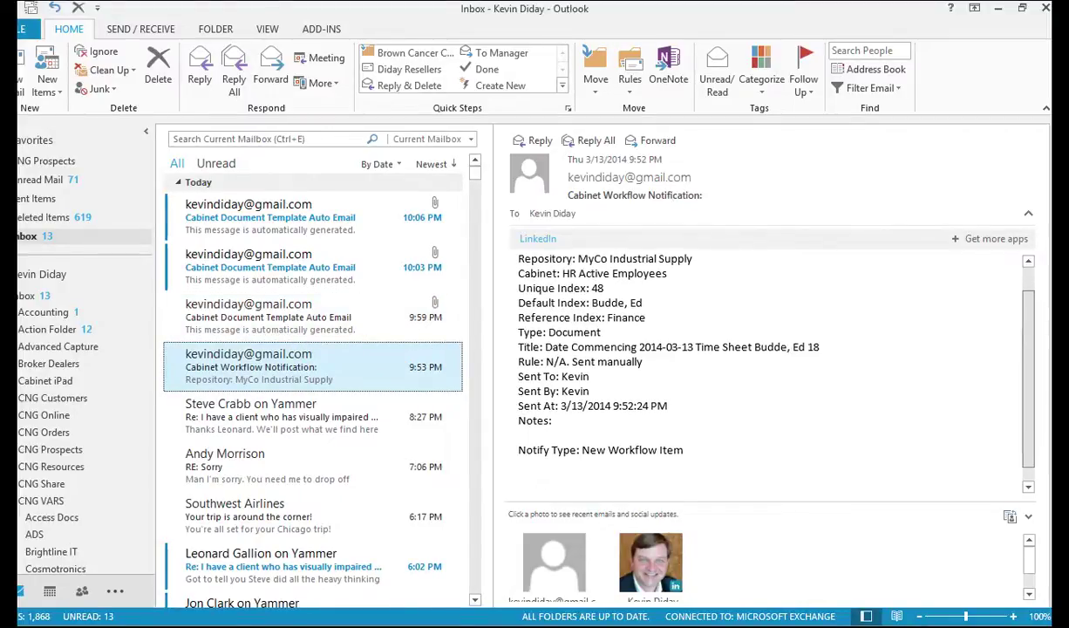
scroll(741, 366, up, 1)
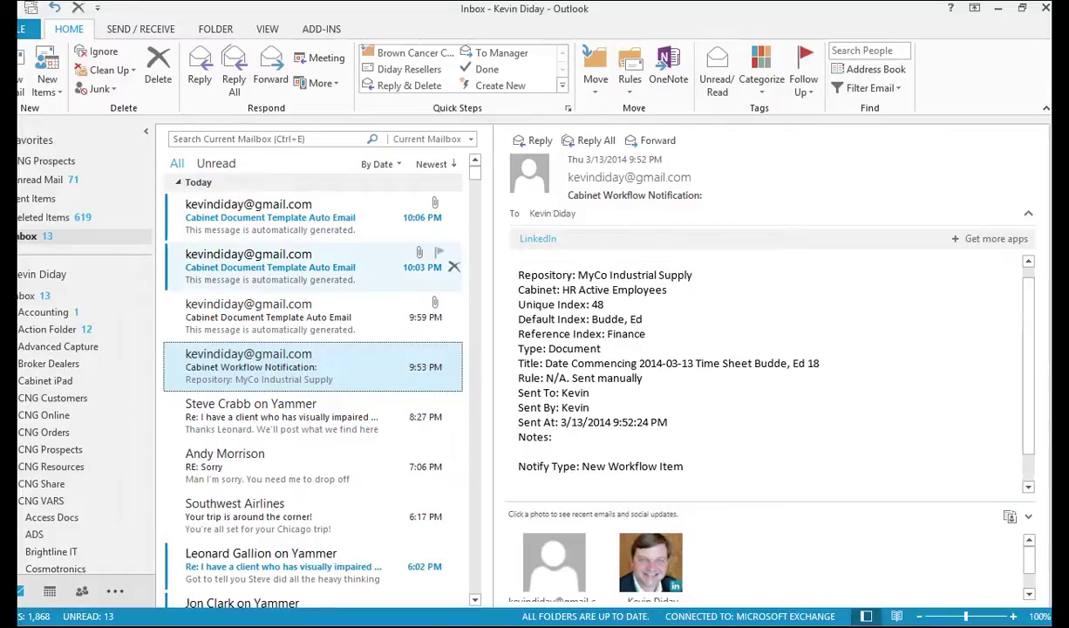
click(305, 216)
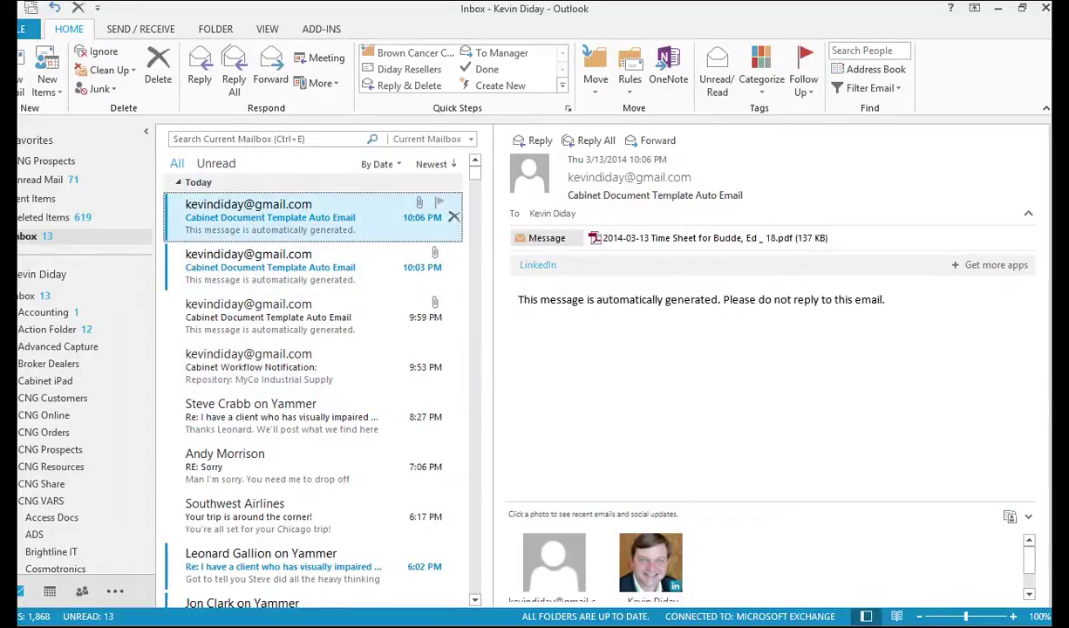